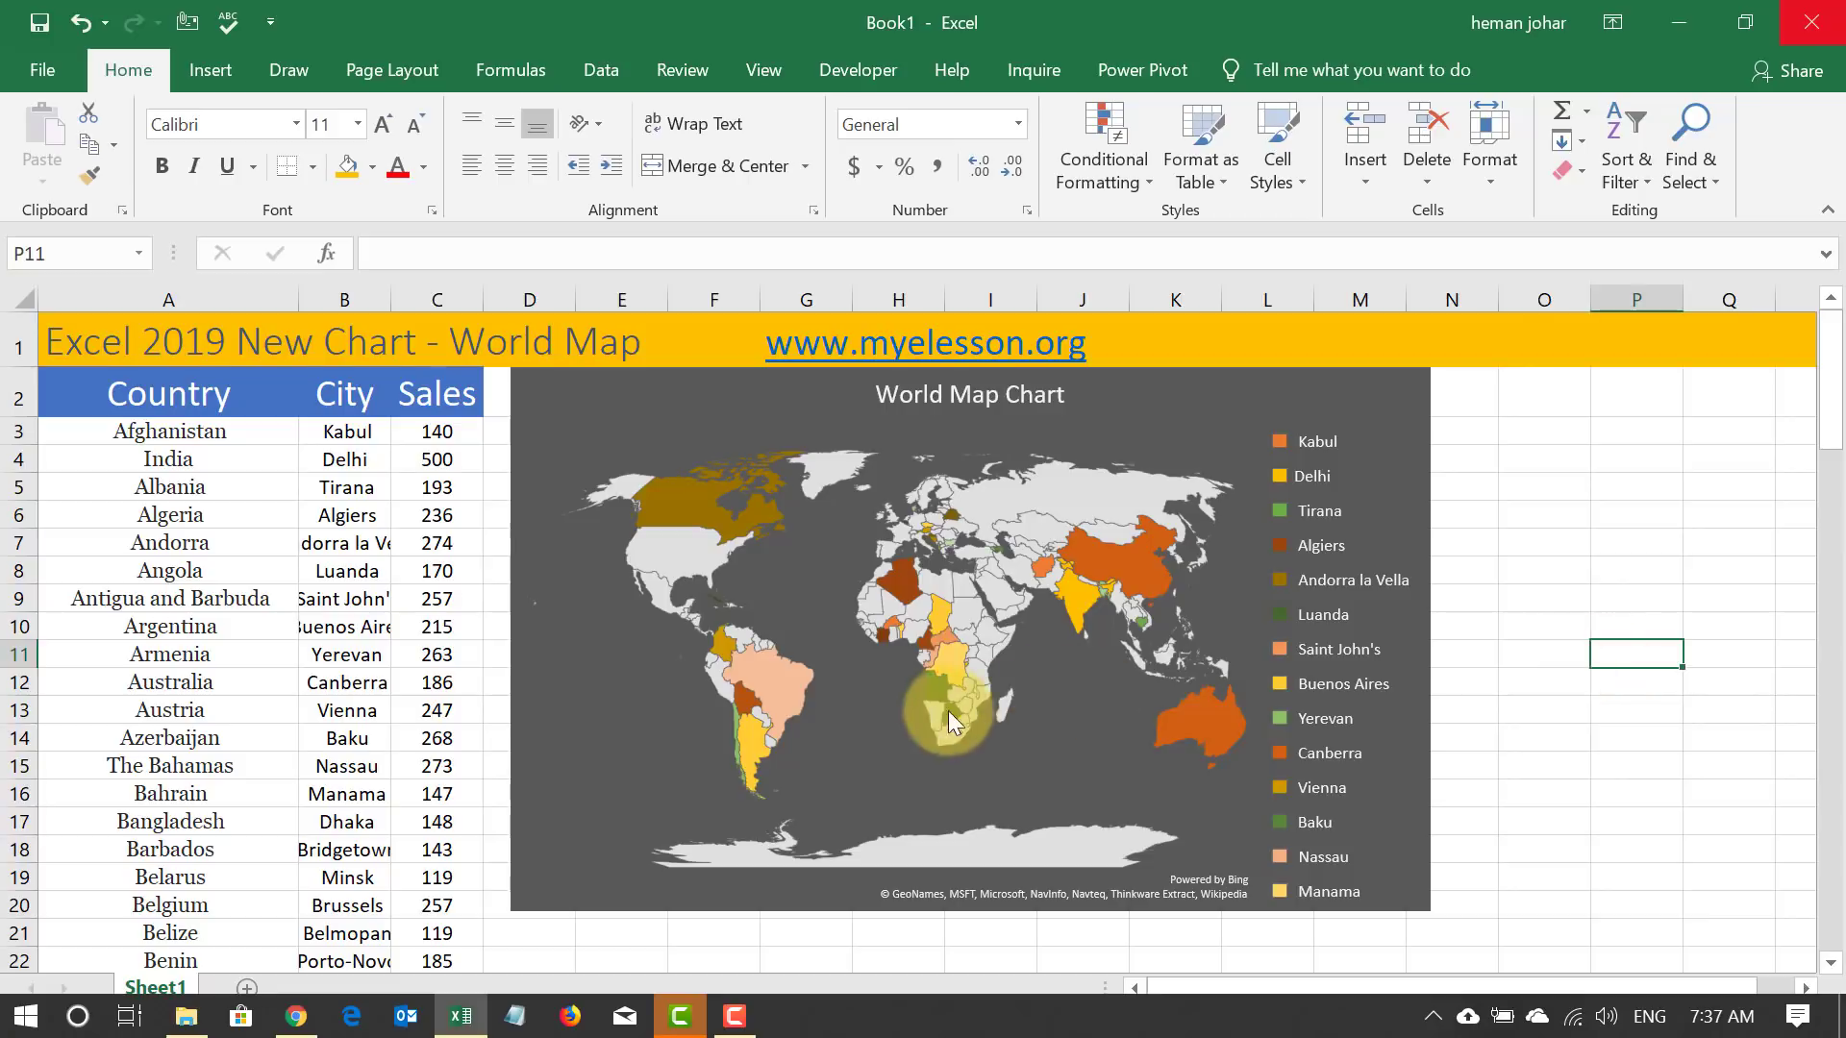
# Switch to the Draw ribbon tab, then return to the Home tab.
pyautogui.moveTo(878, 606)
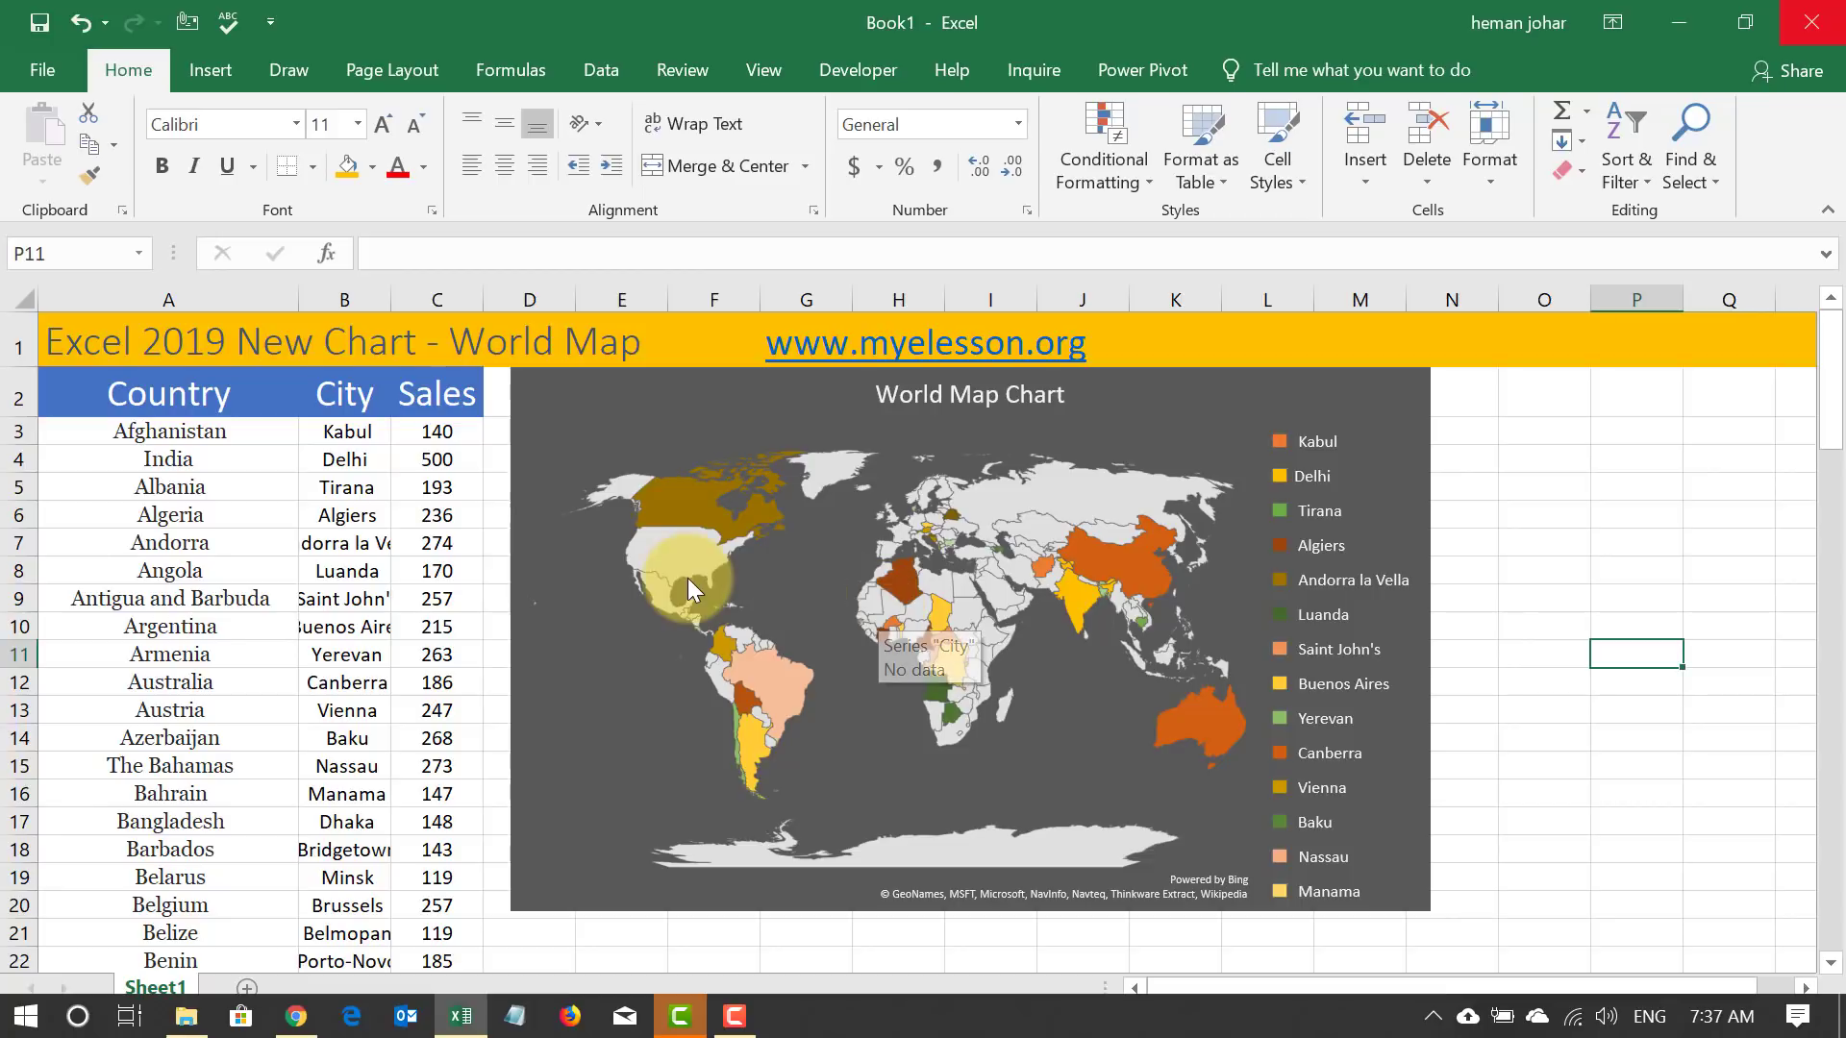
pyautogui.moveTo(688, 579)
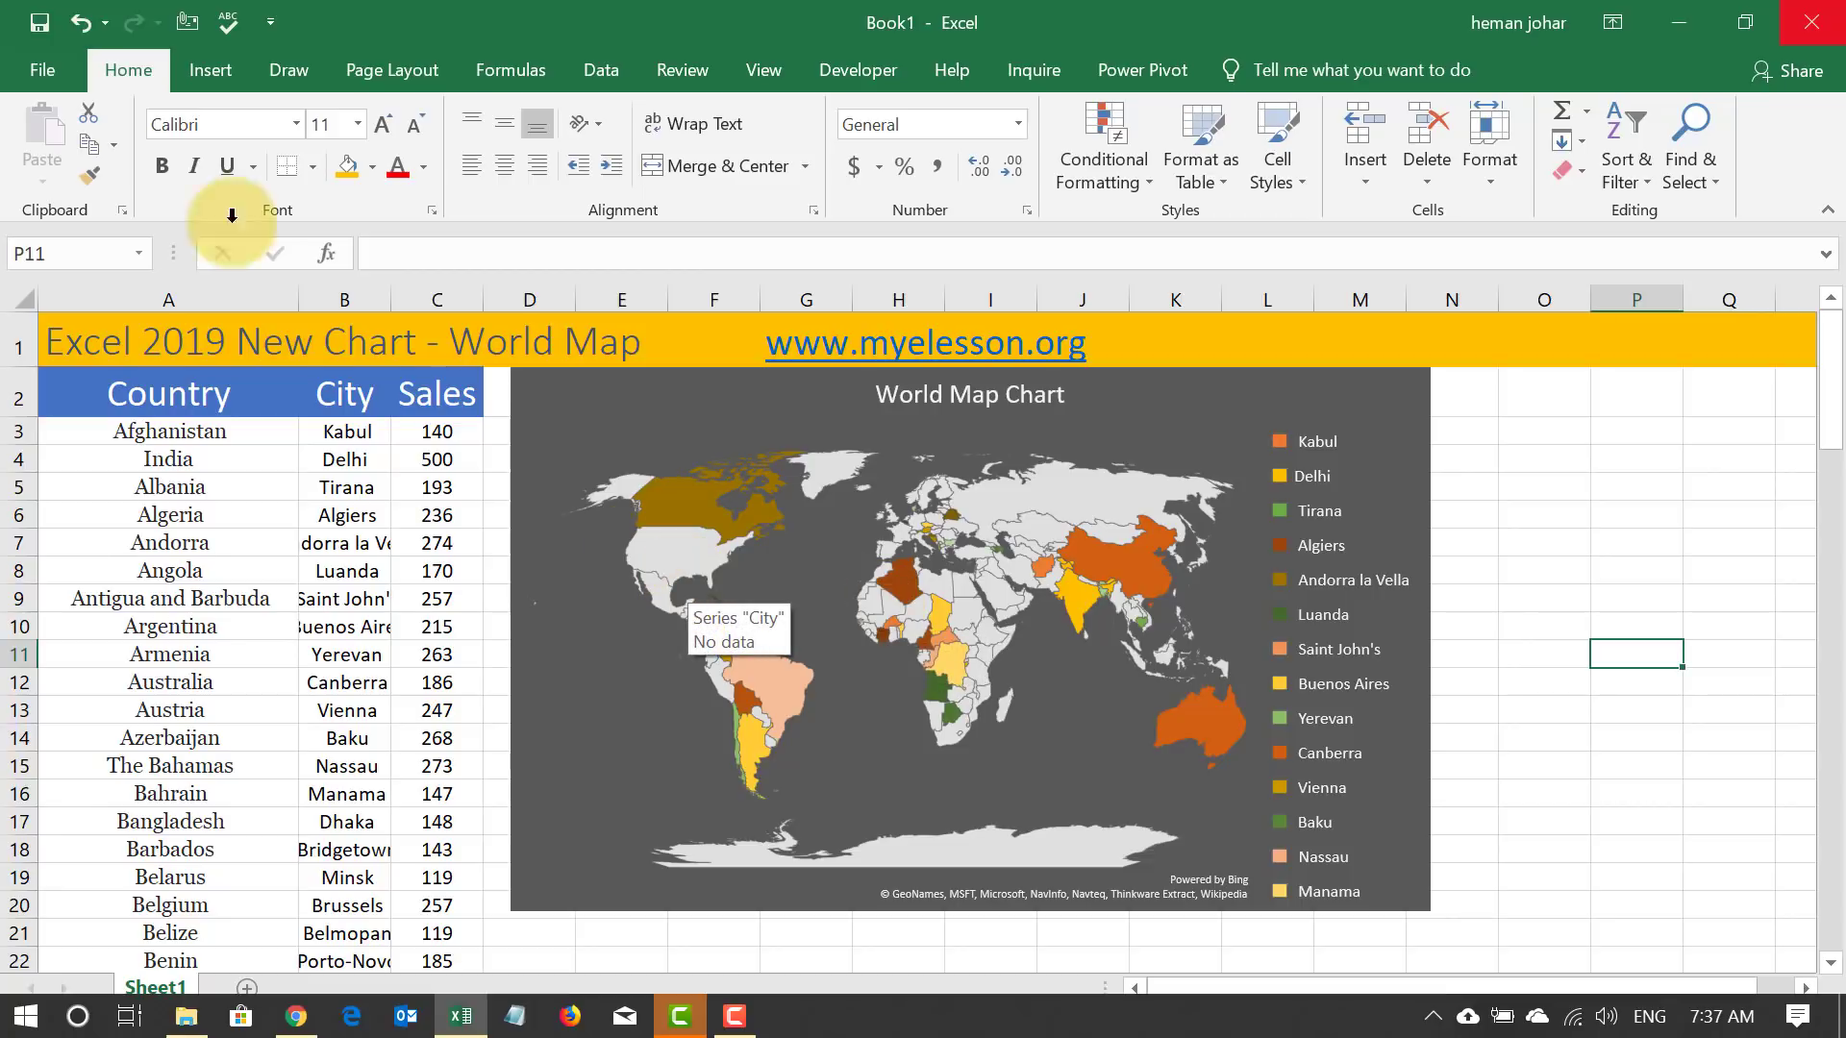
pyautogui.click(286, 75)
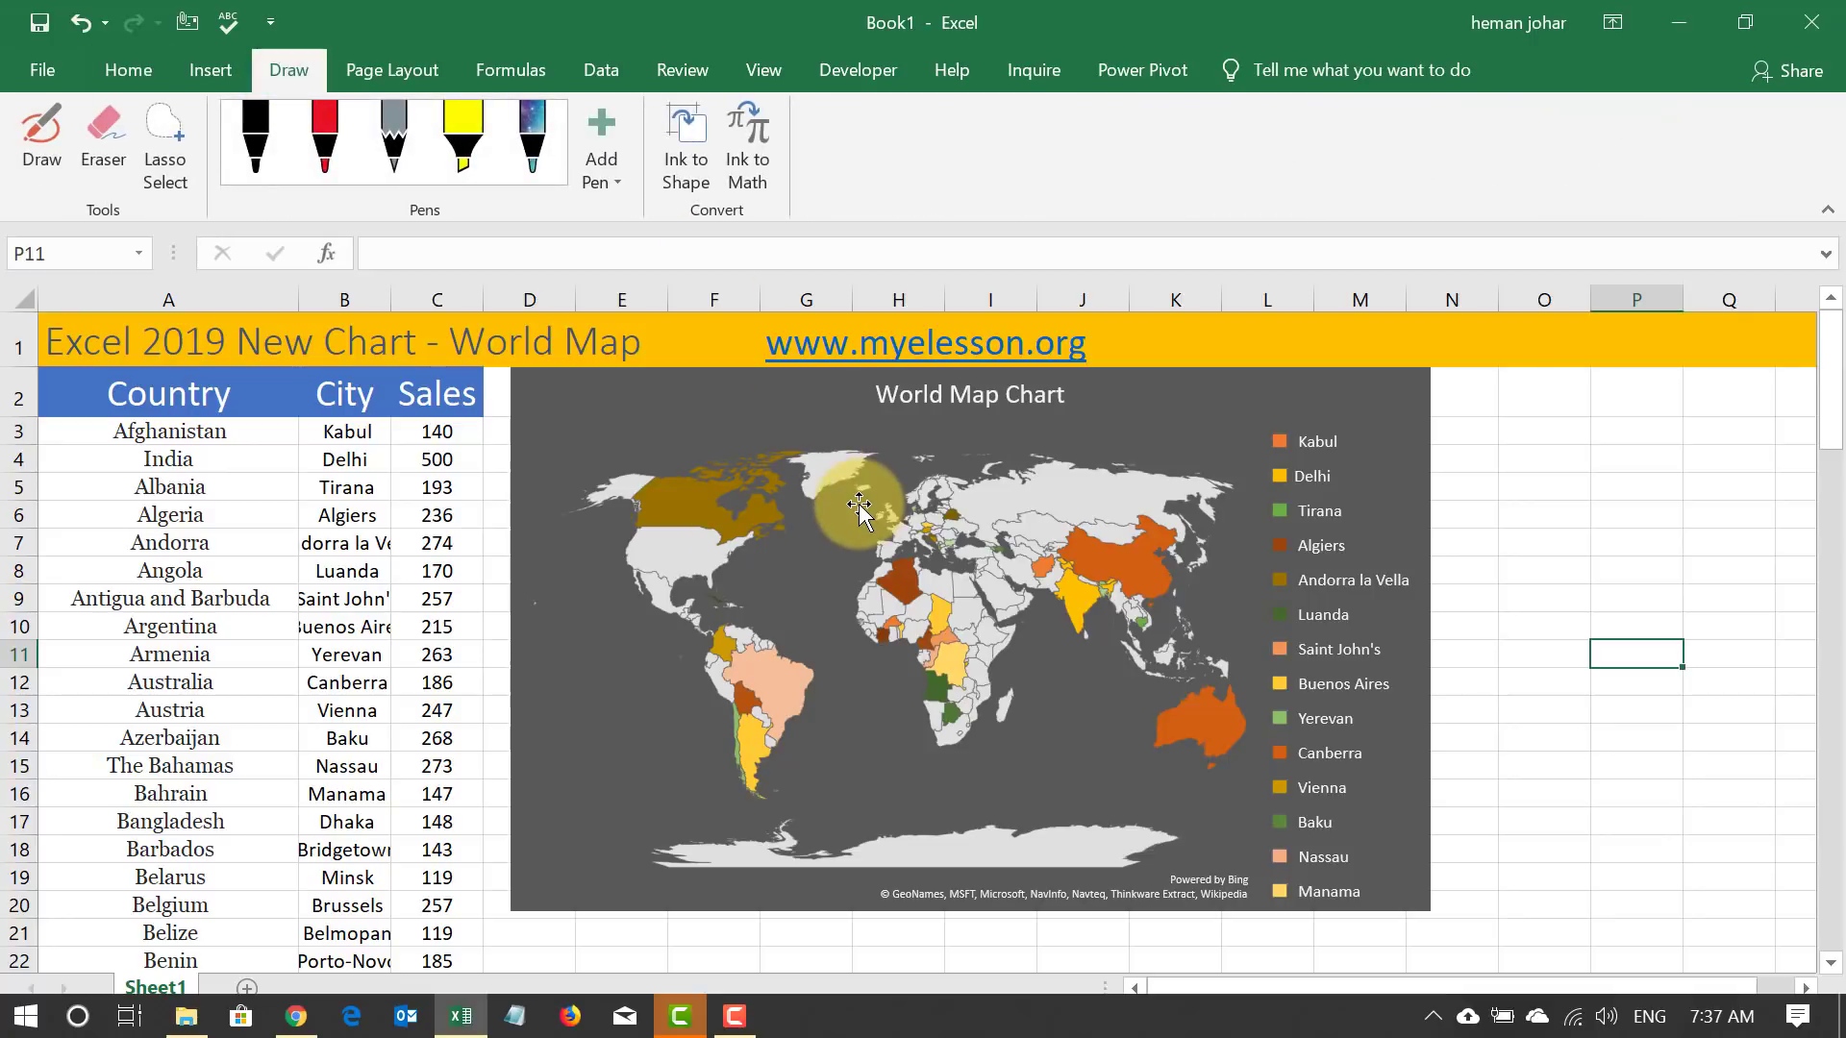
pyautogui.click(146, 68)
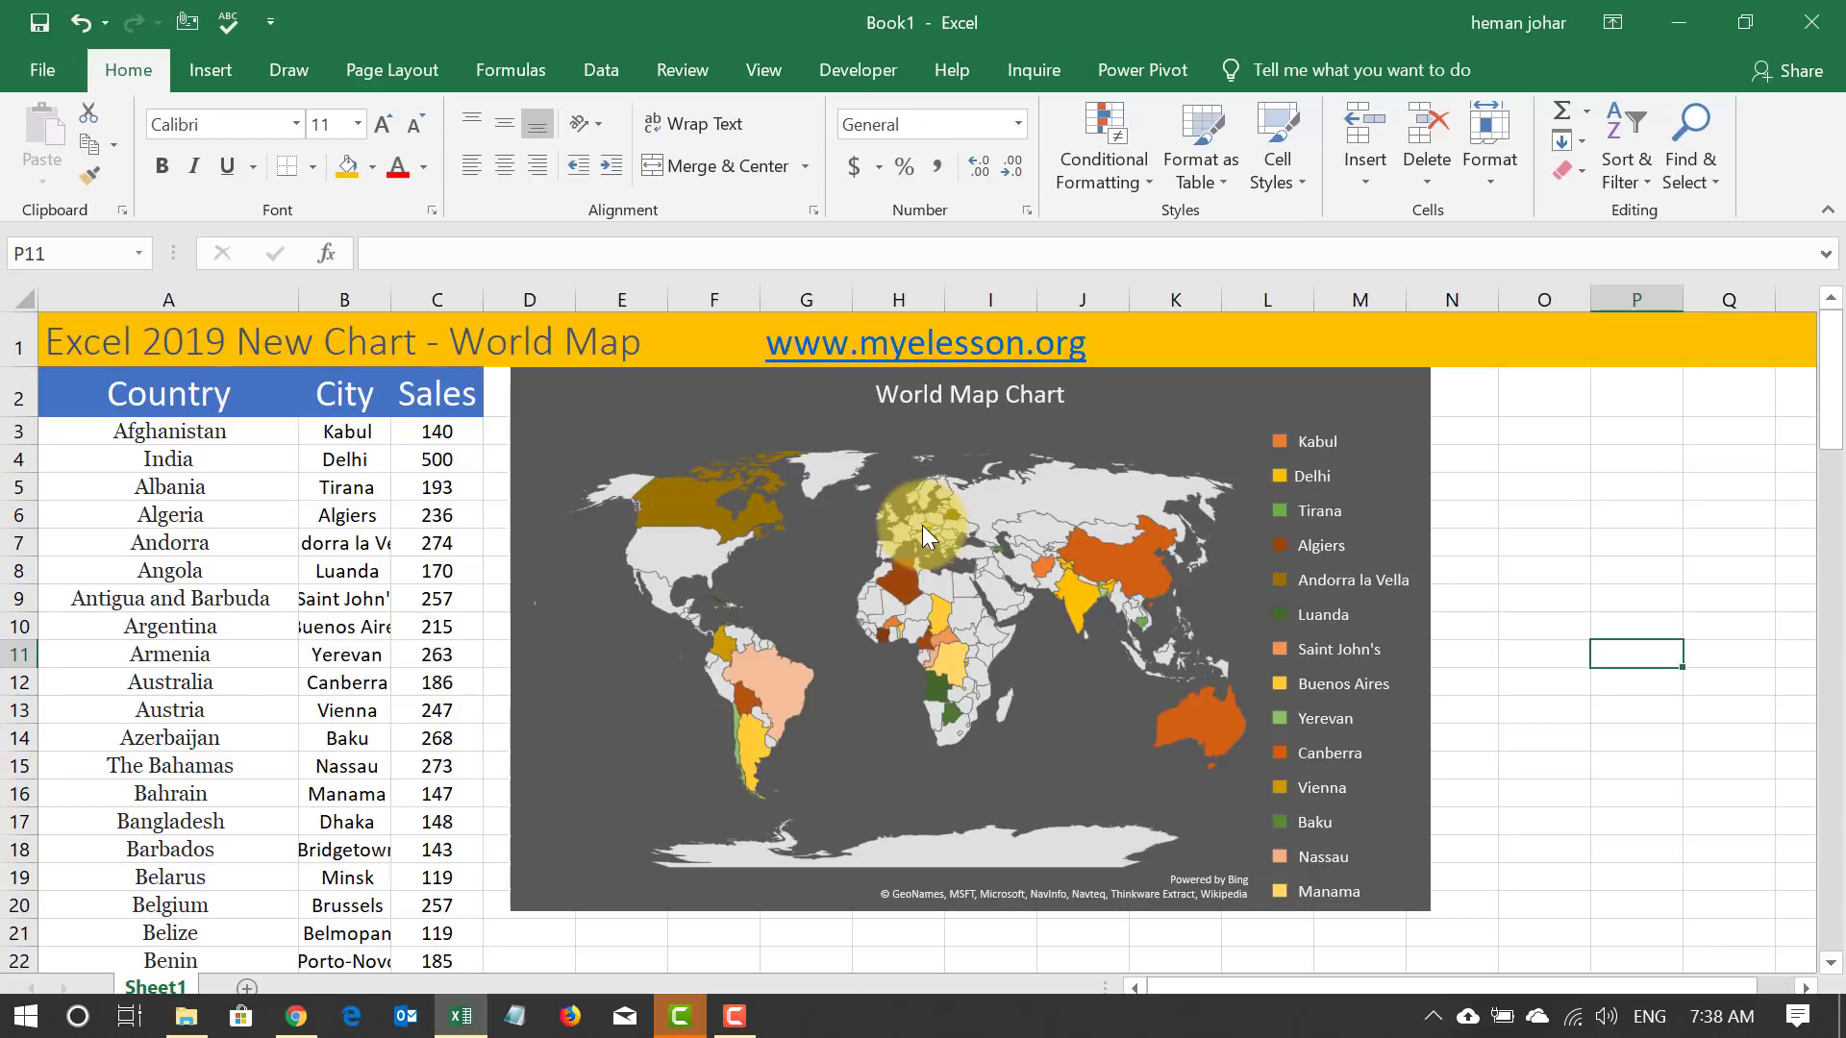
# Browse the Country, City and Sales table from Albania through the headers and Sales column.
pyautogui.click(186, 487)
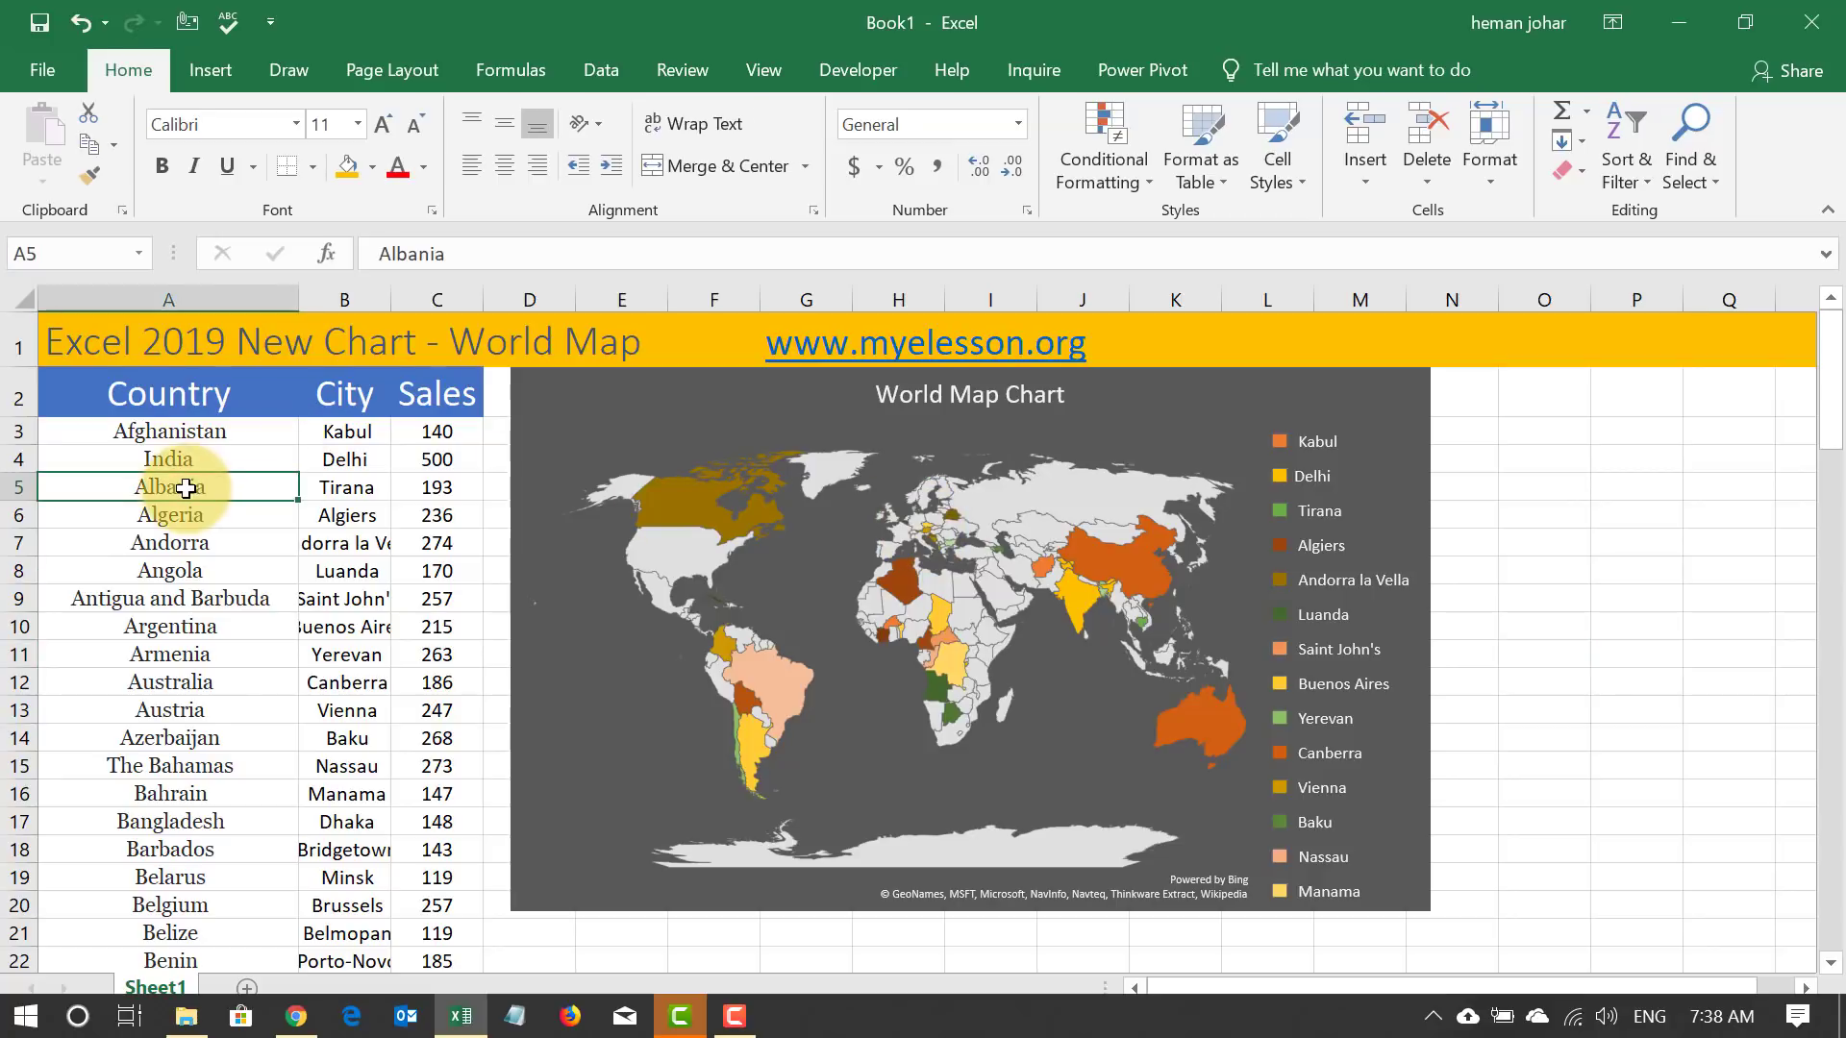
pyautogui.press('Up')
pyautogui.press('Up')
pyautogui.press('Up')
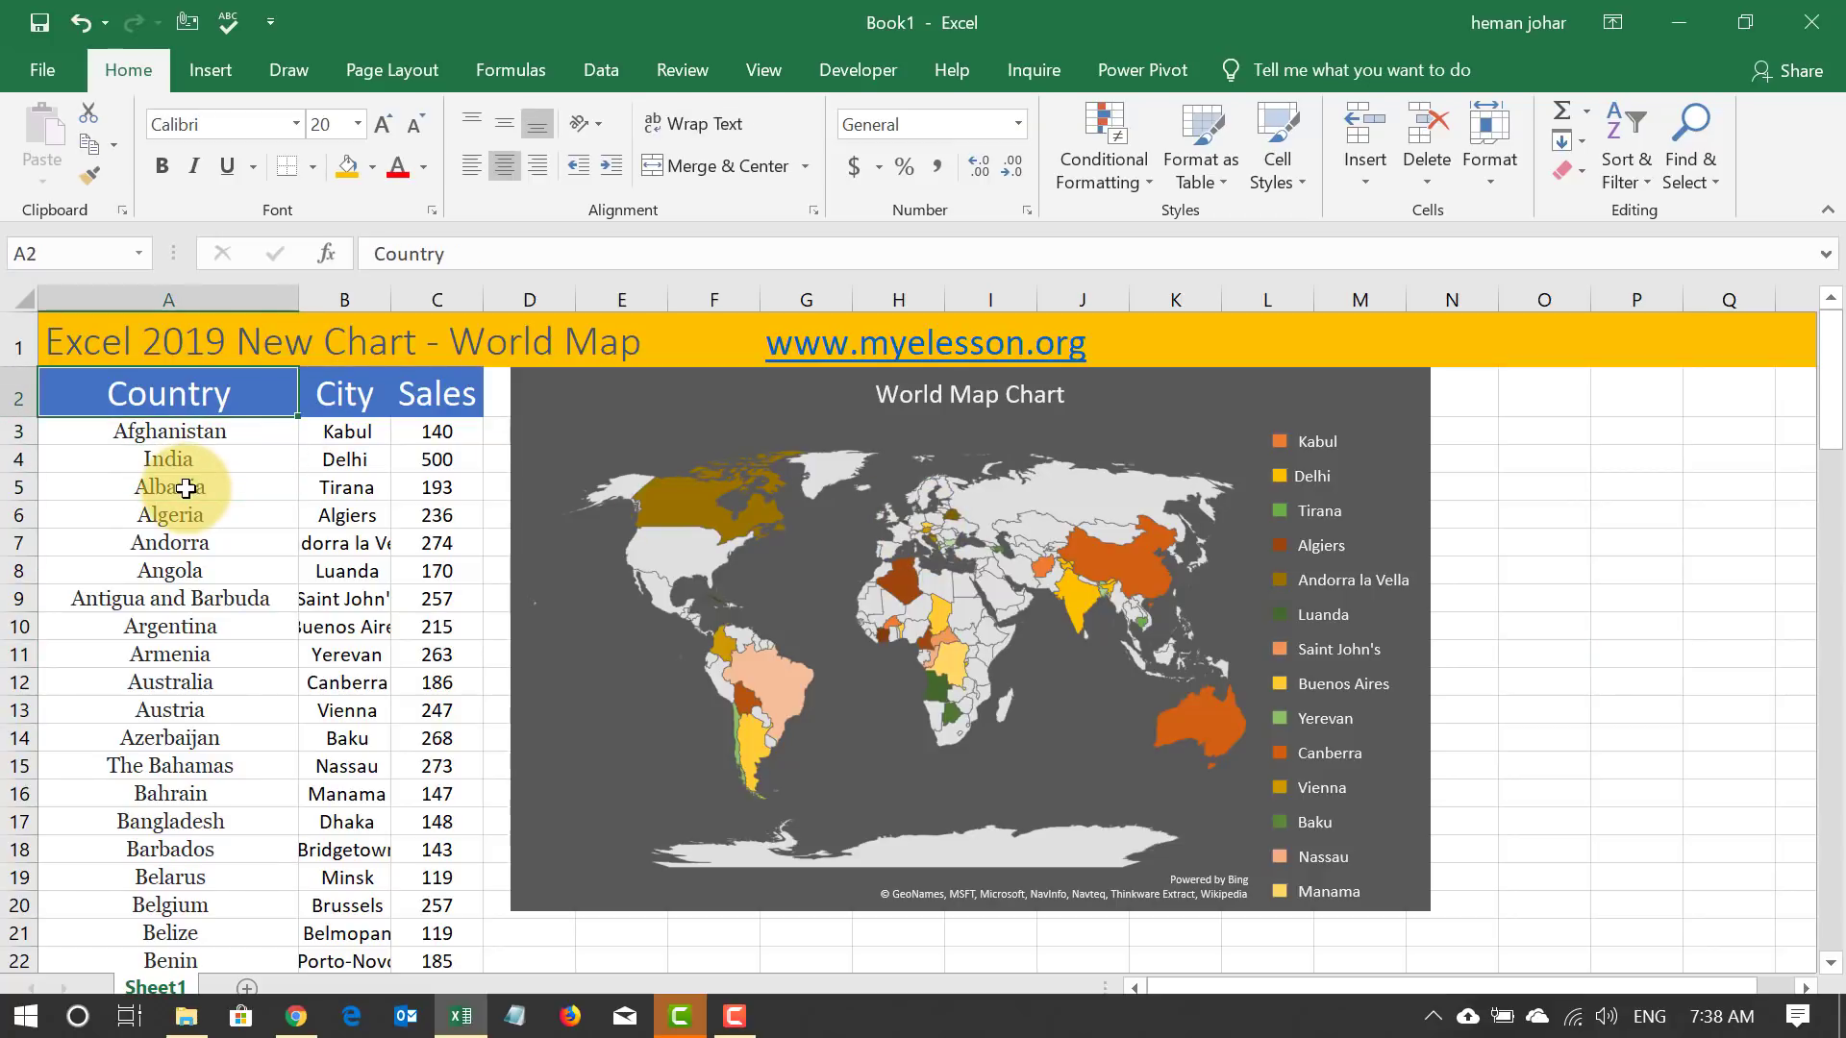
pyautogui.press('Right')
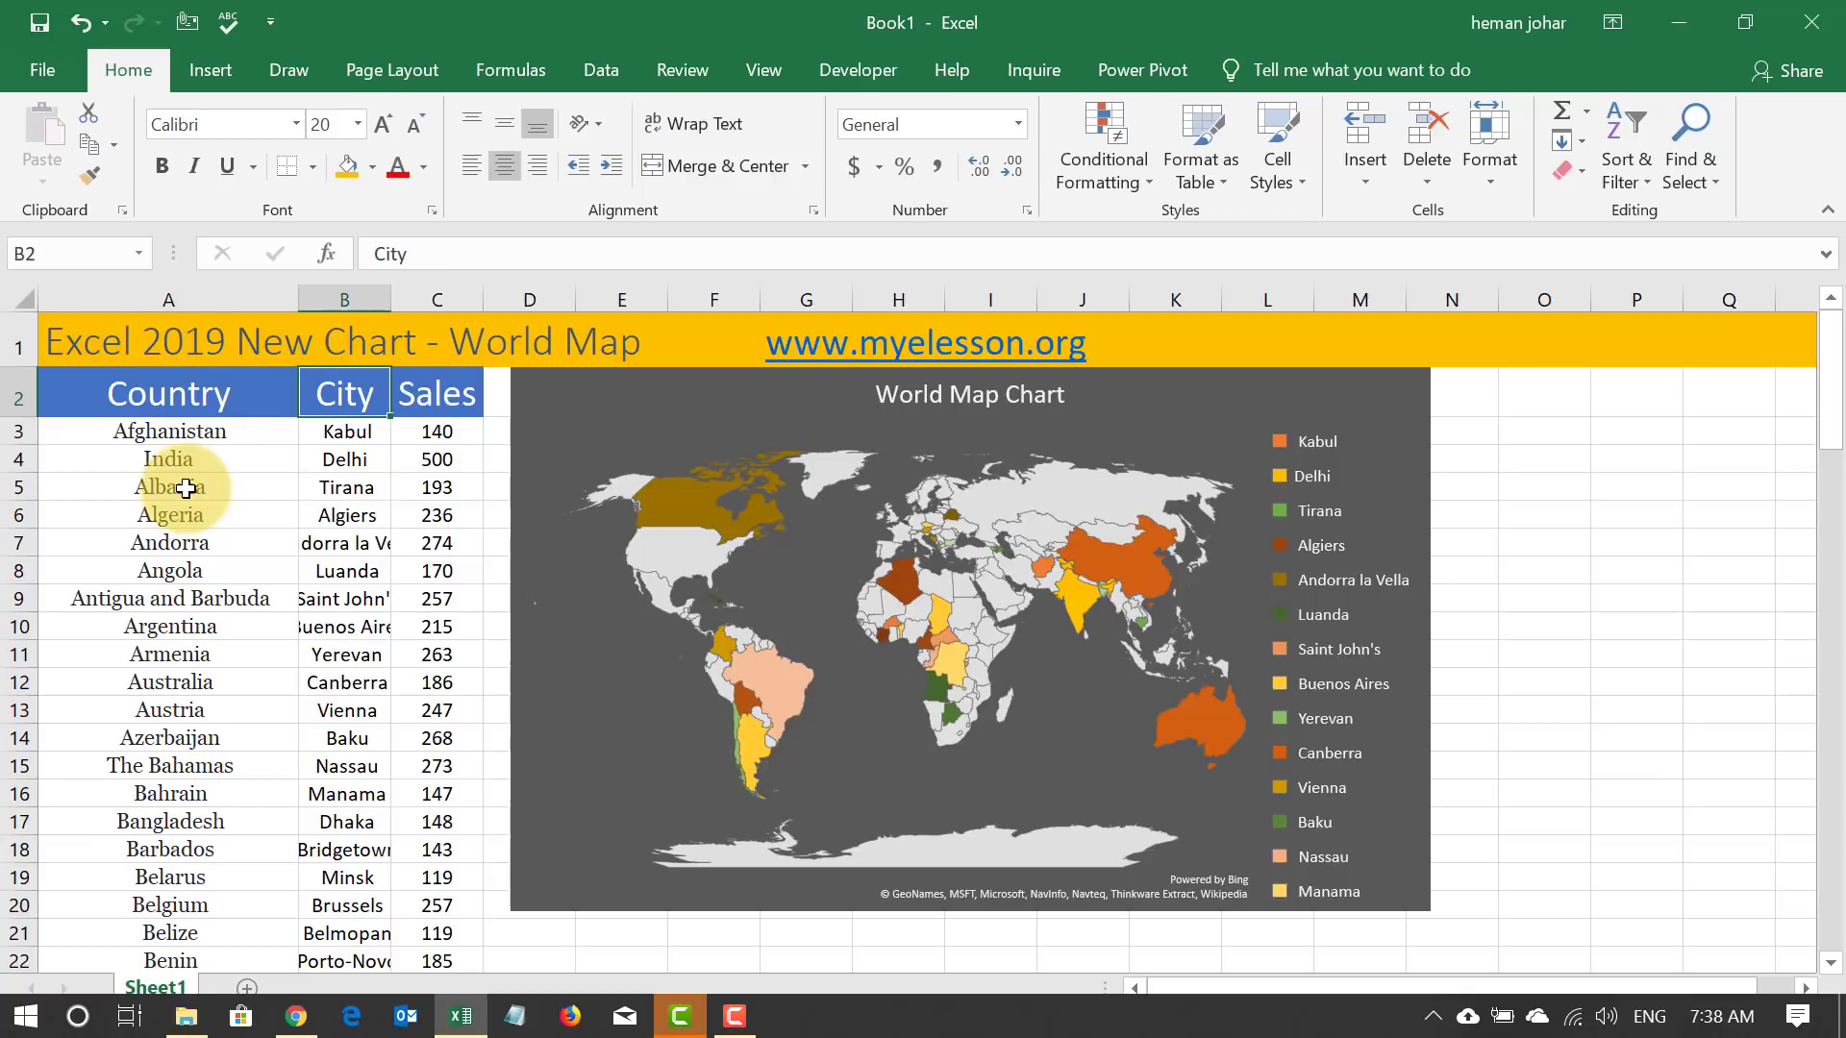
pyautogui.press('Right')
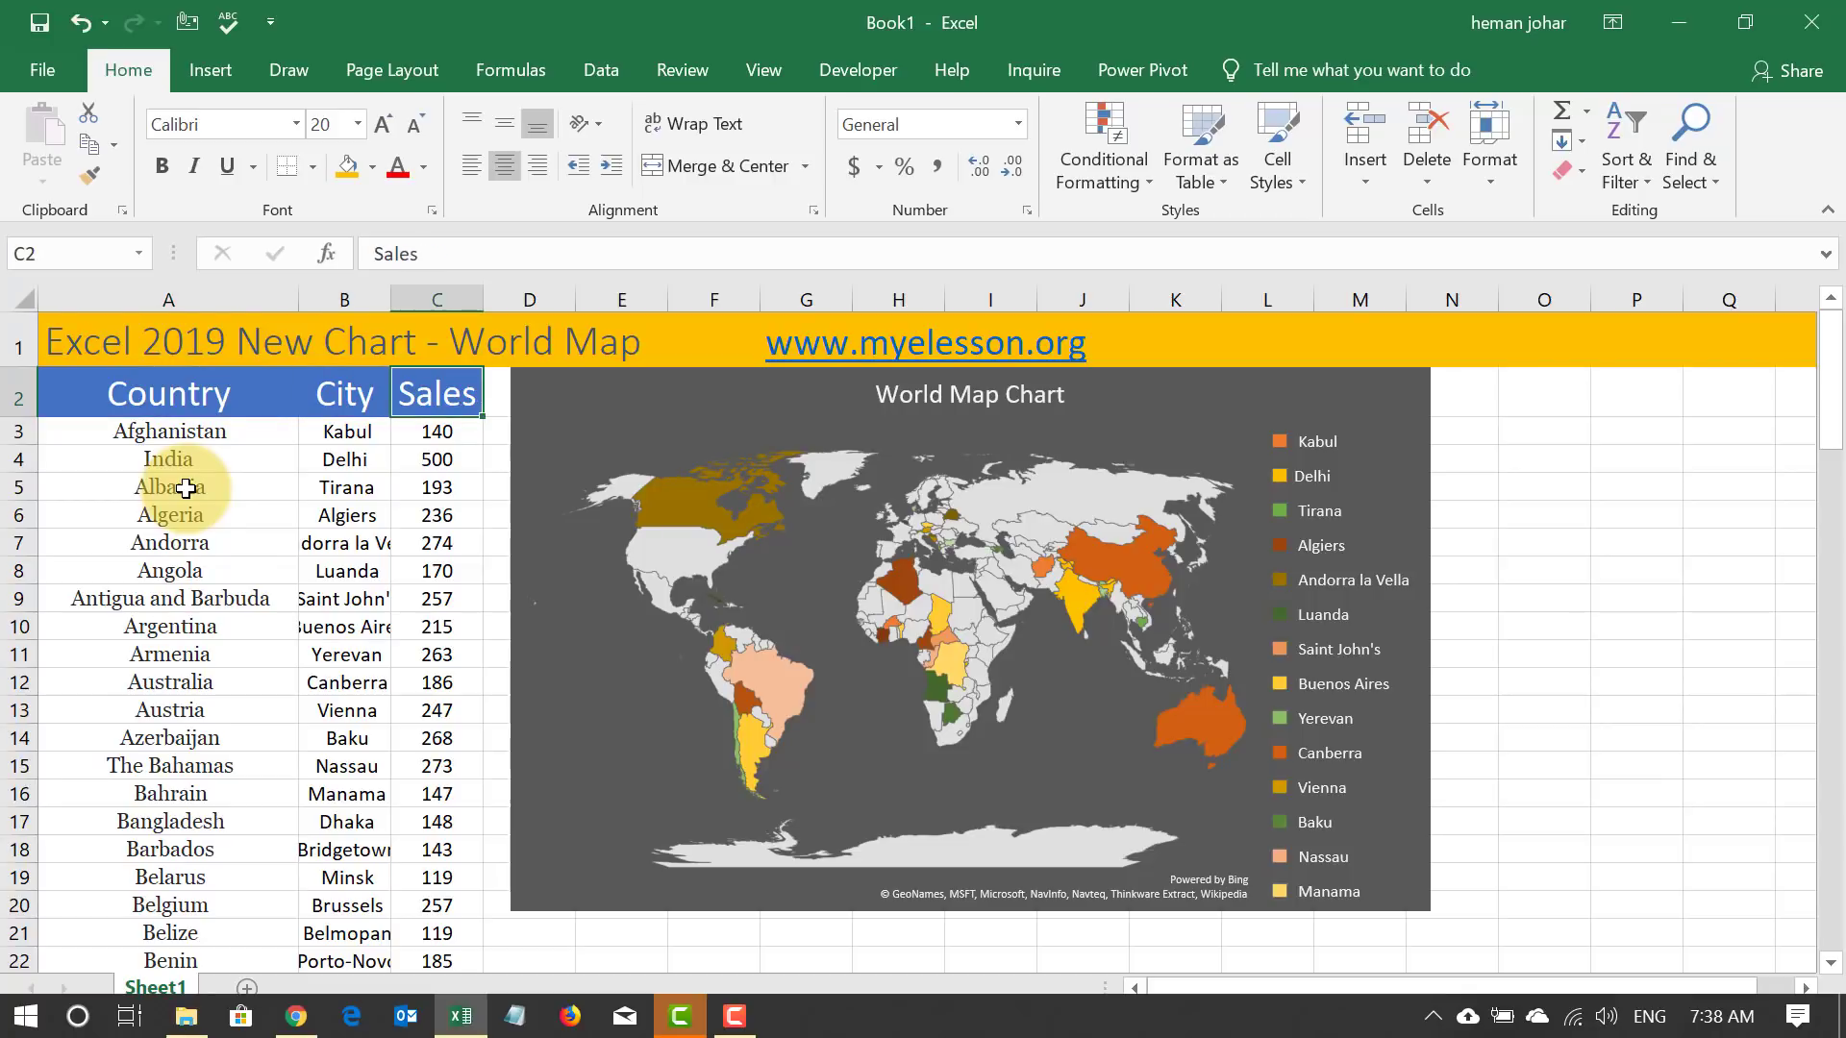
pyautogui.press('Down')
pyautogui.press('Down')
pyautogui.press('Down')
pyautogui.press('Down')
pyautogui.press('Down')
pyautogui.press('Down')
pyautogui.press('Down')
pyautogui.press('Down')
pyautogui.press('Down')
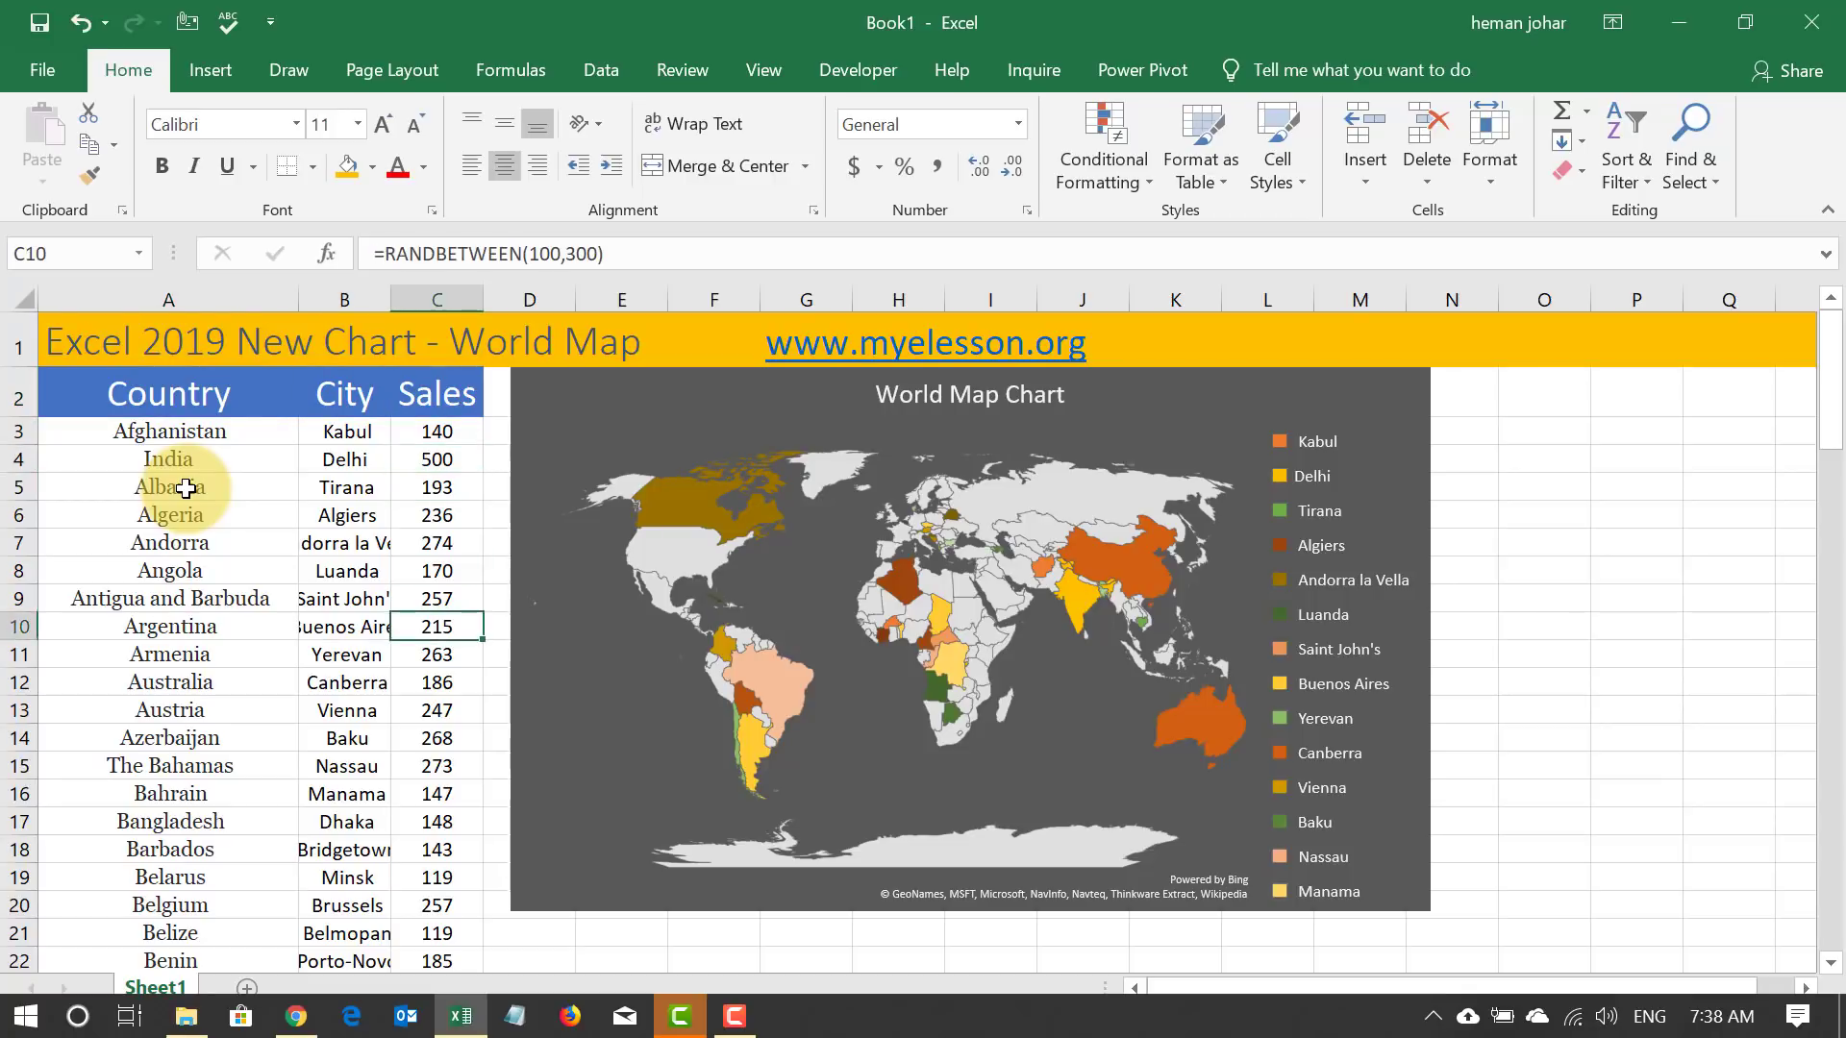
pyautogui.press('Down')
pyautogui.press('Down')
pyautogui.press('Down')
pyautogui.press('Down')
pyautogui.press('Down')
pyautogui.press('Down')
pyautogui.press('Down')
pyautogui.press('Down')
pyautogui.press('Down')
pyautogui.press('Down')
pyautogui.press('Down')
pyautogui.press('Down')
pyautogui.press('Down')
pyautogui.press('Down')
pyautogui.press('Down')
pyautogui.press('Down')
pyautogui.press('Down')
pyautogui.press('Down')
pyautogui.press('Down')
pyautogui.press('Down')
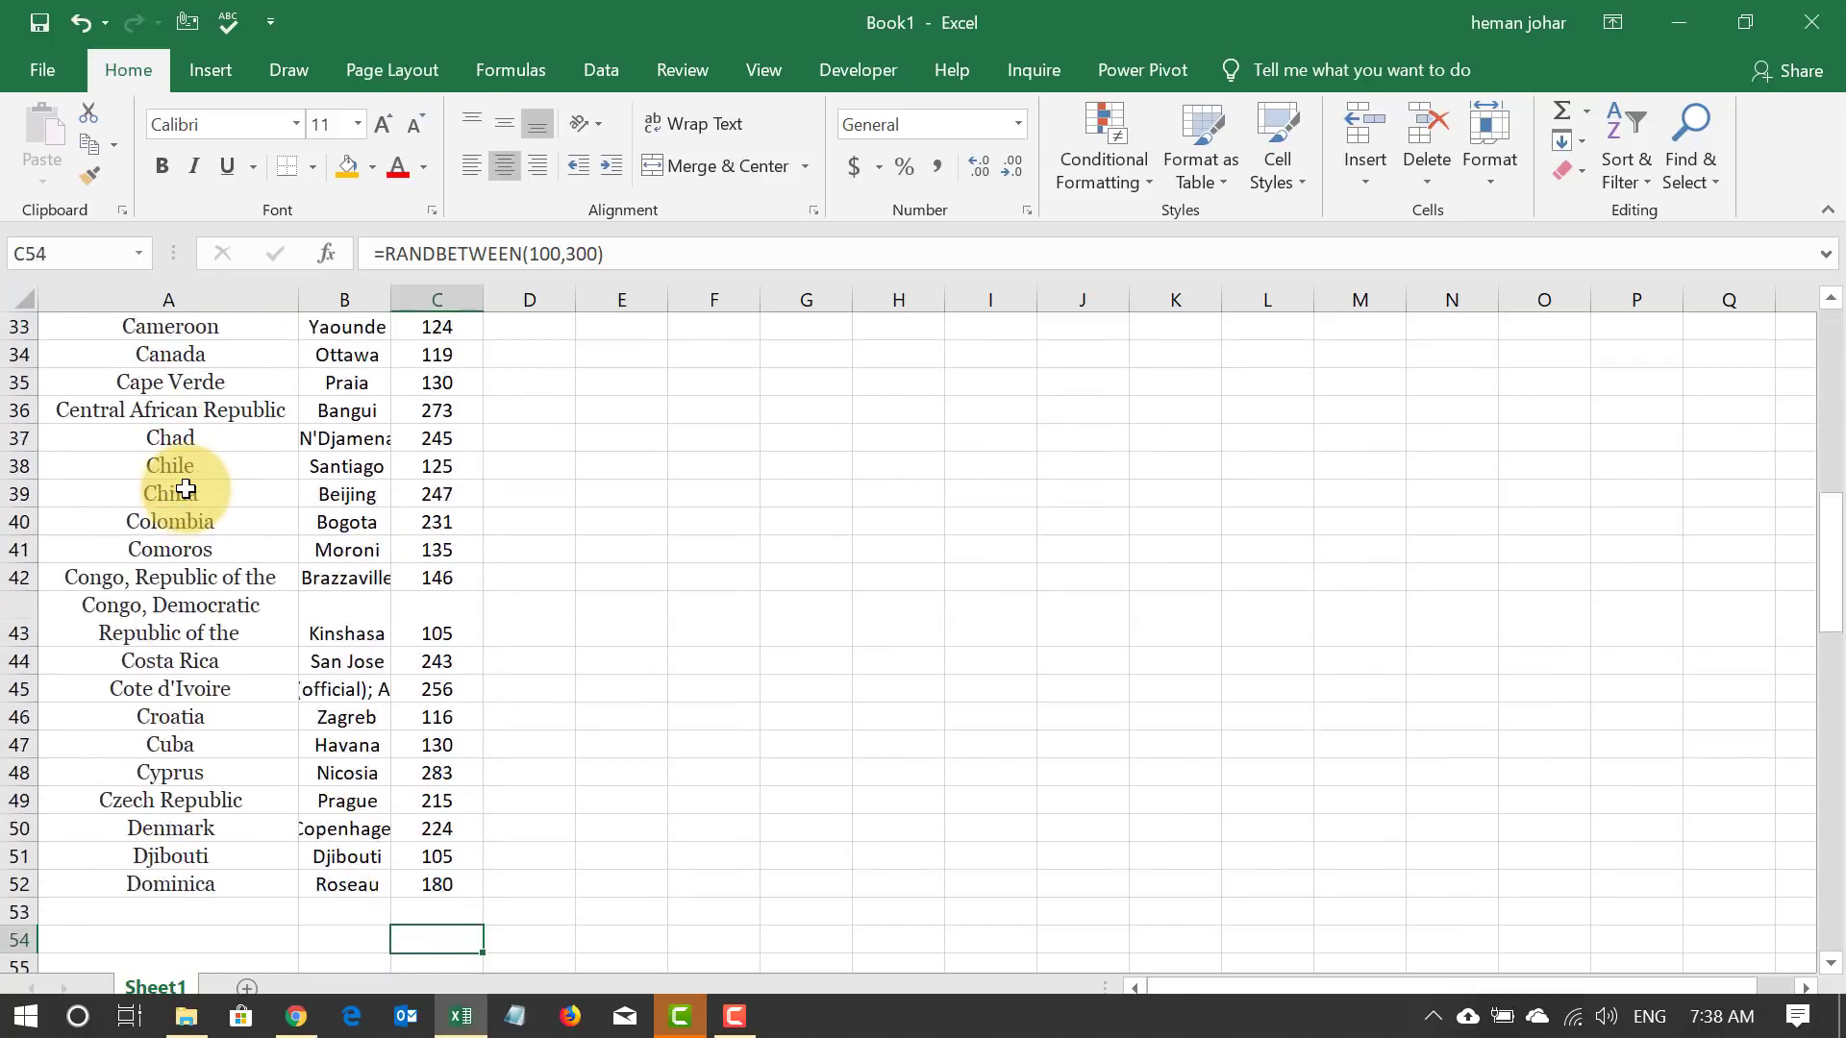
pyautogui.press('Up')
pyautogui.press('Up')
pyautogui.press('Up')
pyautogui.press('Up')
pyautogui.press('Up')
pyautogui.press('Up')
pyautogui.press('Up')
pyautogui.press('Up')
pyautogui.press('Up')
pyautogui.press('Up')
pyautogui.press('Up')
pyautogui.press('Up')
pyautogui.press('Up')
pyautogui.press('Up')
pyautogui.press('Up')
pyautogui.press('Up')
pyautogui.press('Up')
pyautogui.press('Up')
pyautogui.press('Up')
pyautogui.press('Up')
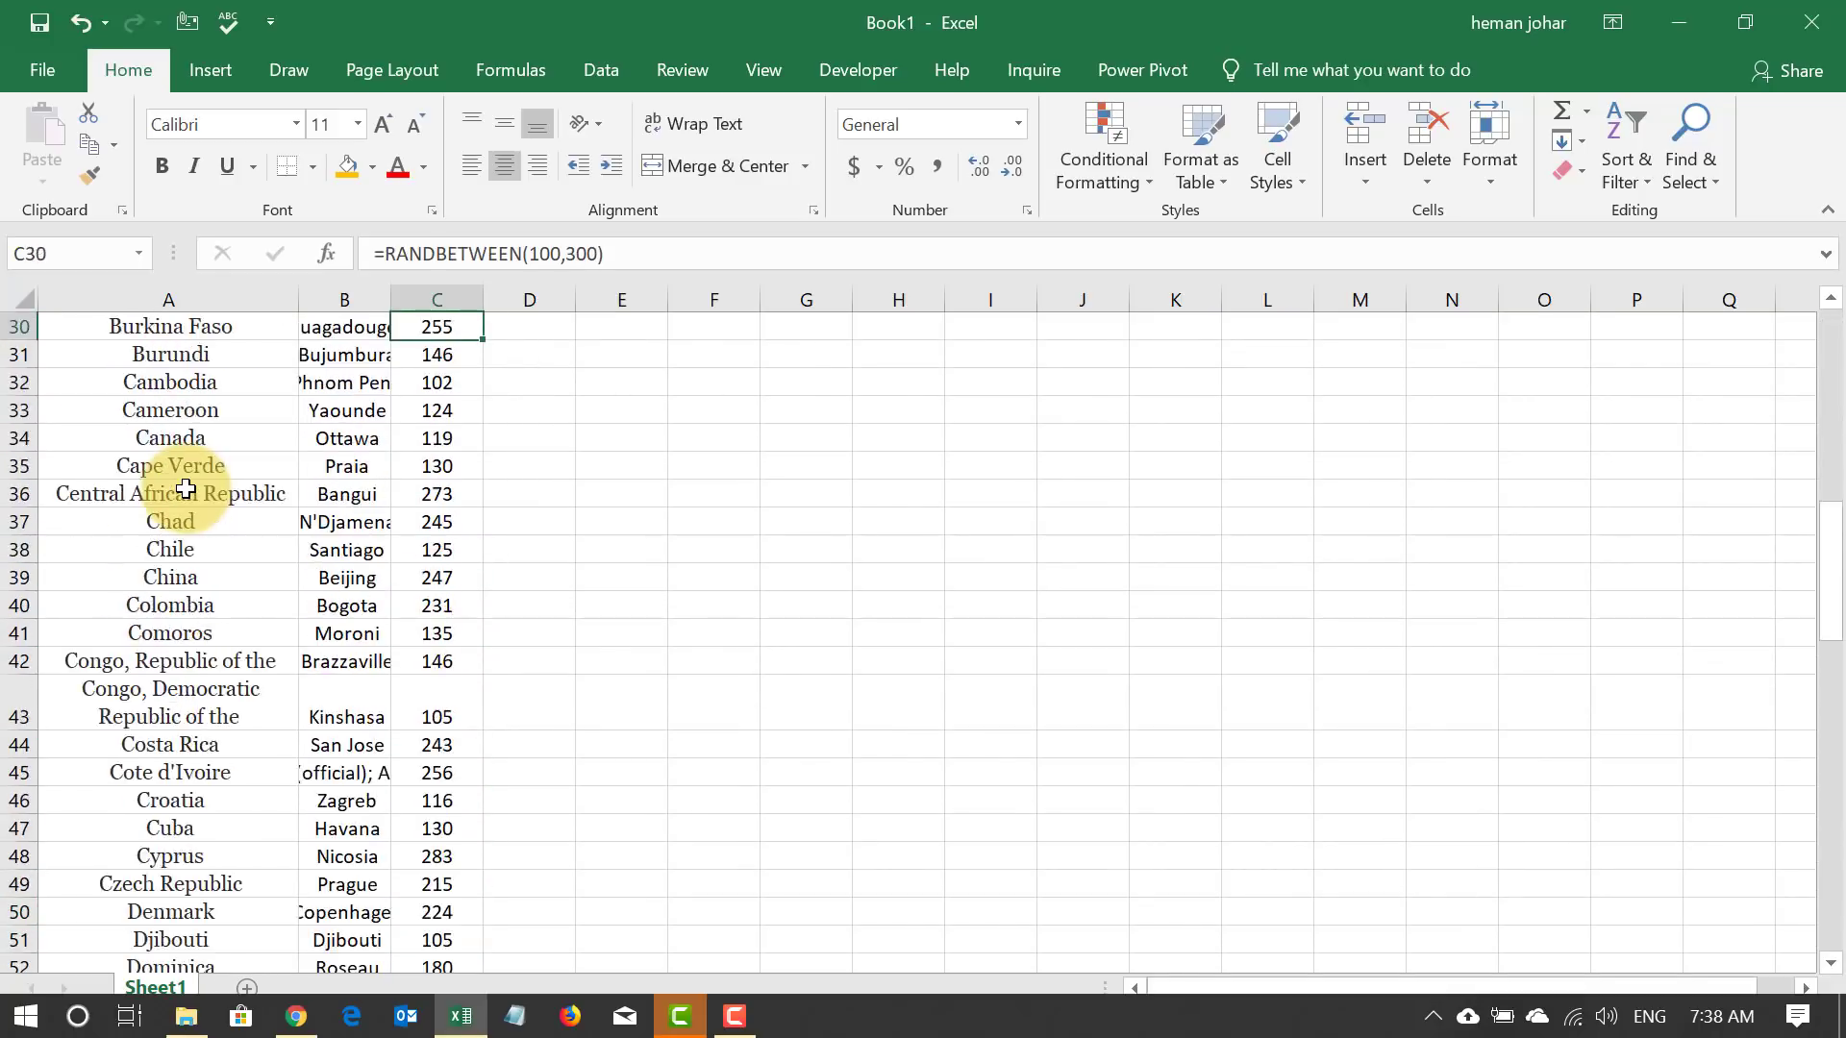
pyautogui.press('Up')
pyautogui.press('Up')
pyautogui.press('Up')
pyautogui.press('Up')
pyautogui.press('Up')
pyautogui.press('Up')
pyautogui.press('Up')
pyautogui.press('Up')
pyautogui.press('Up')
pyautogui.press('Up')
pyautogui.press('Up')
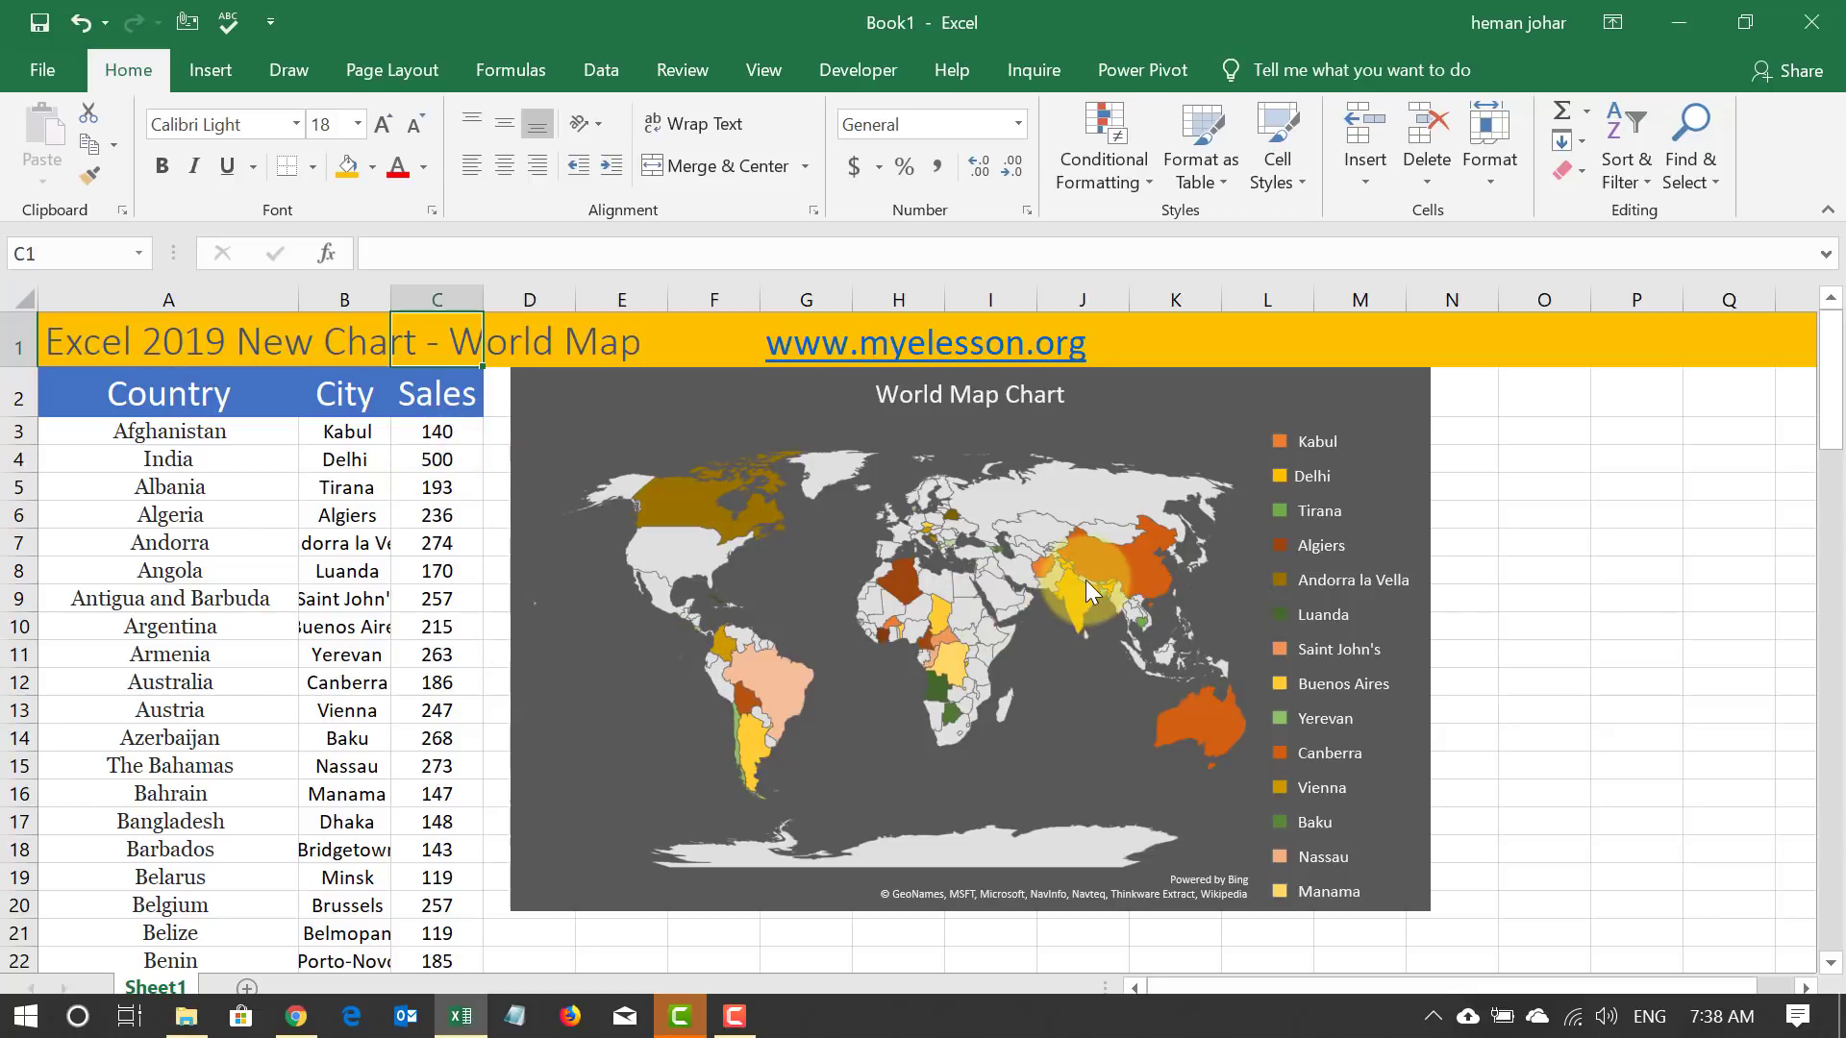
# Try the black-background and light Chart Styles on the world map chart.
pyautogui.click(1168, 416)
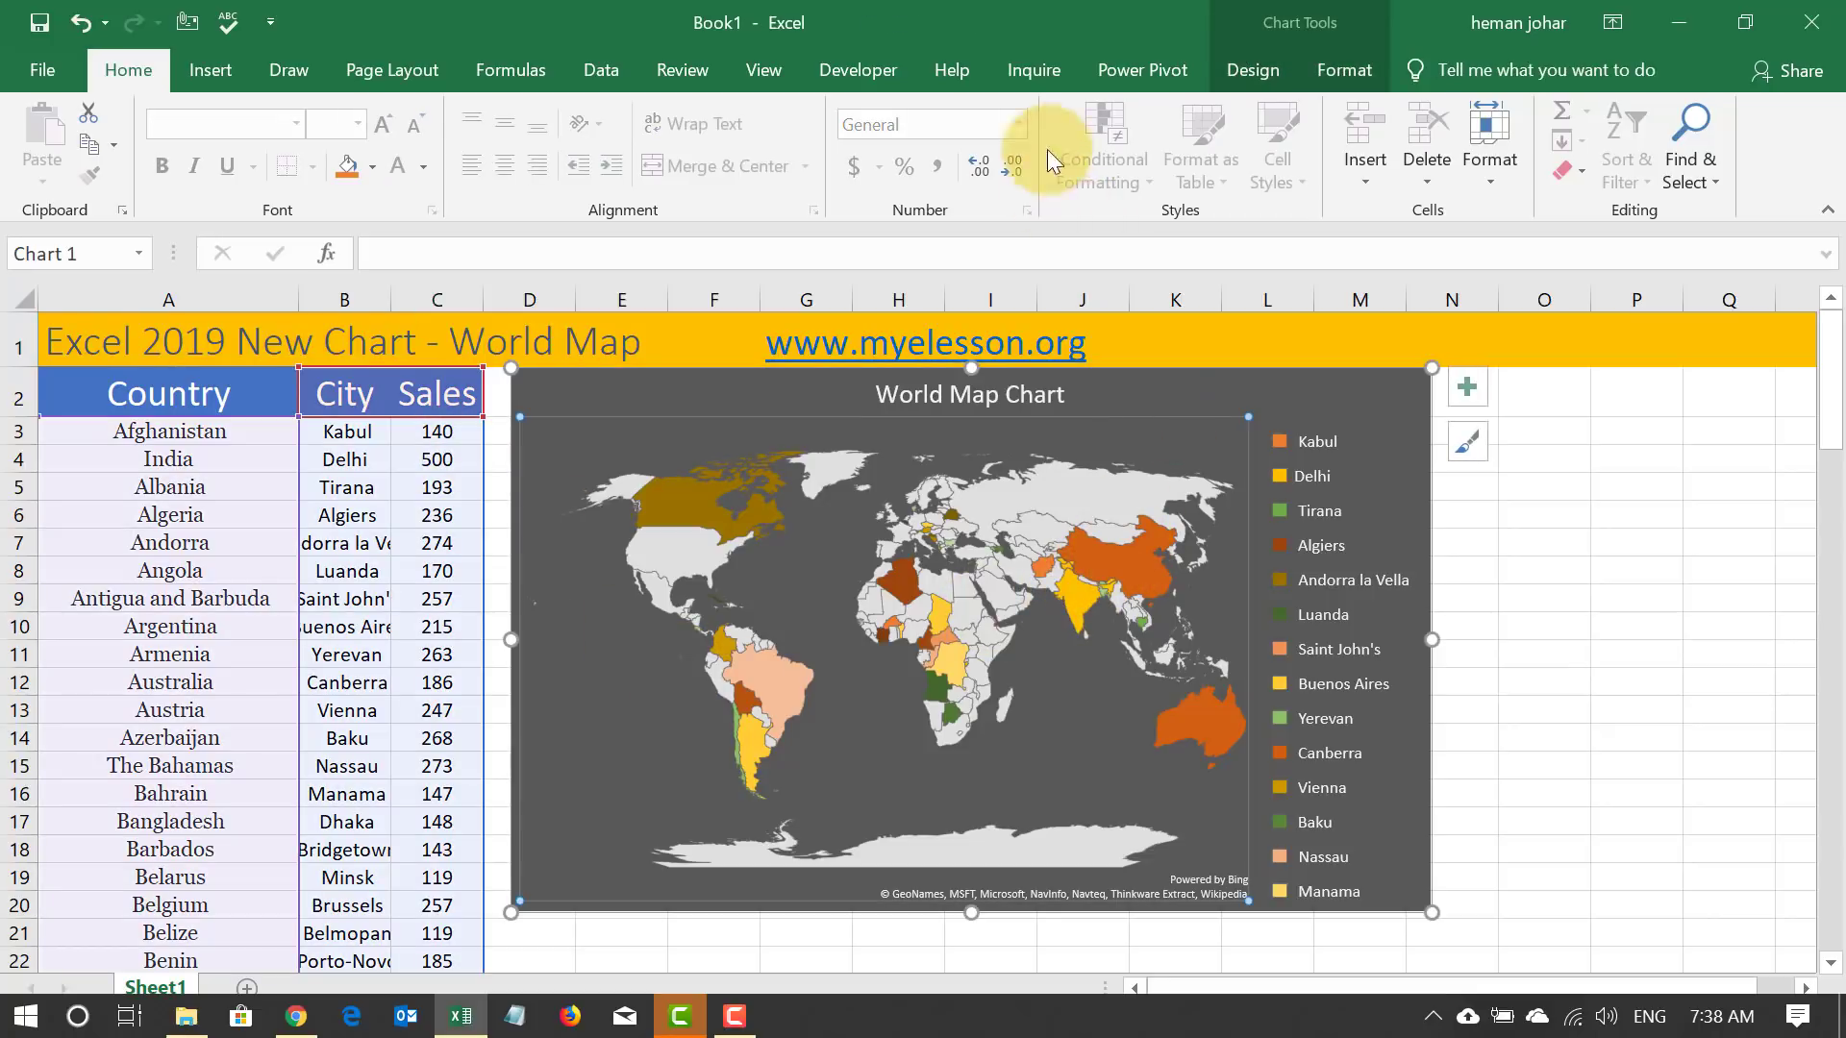
pyautogui.click(1254, 74)
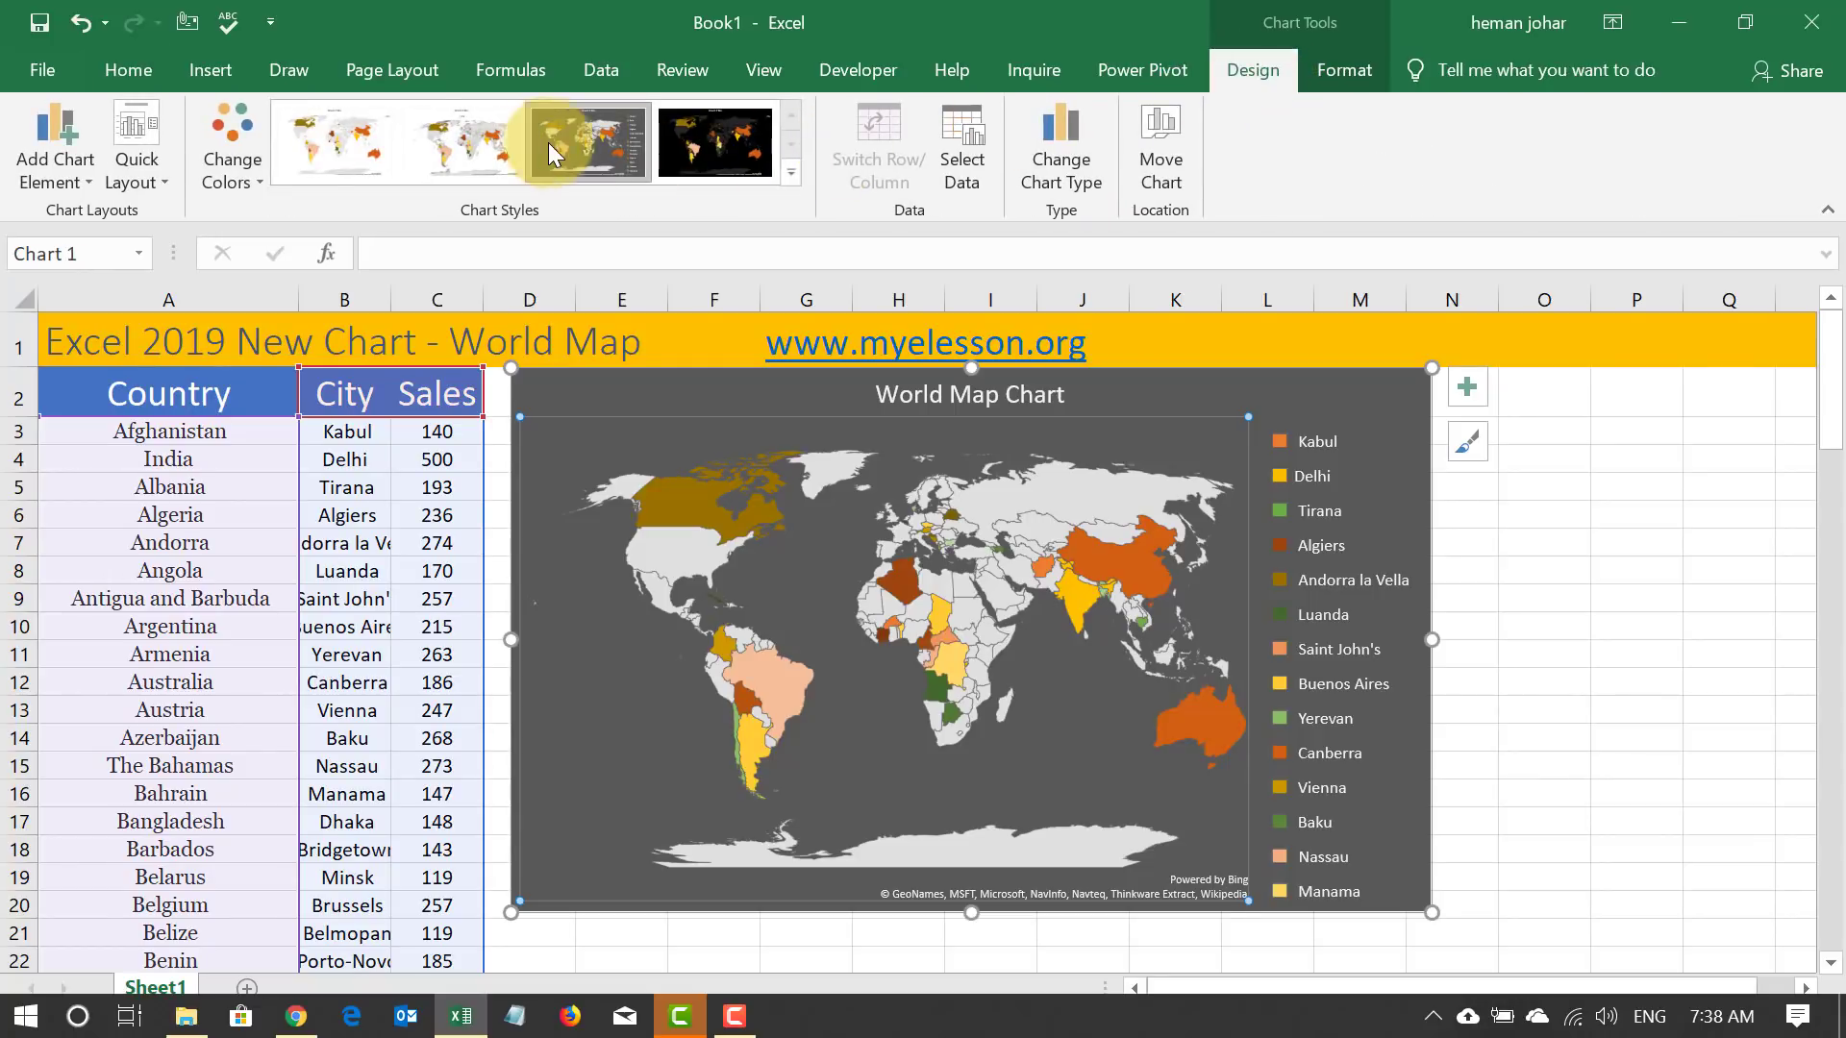
pyautogui.click(695, 147)
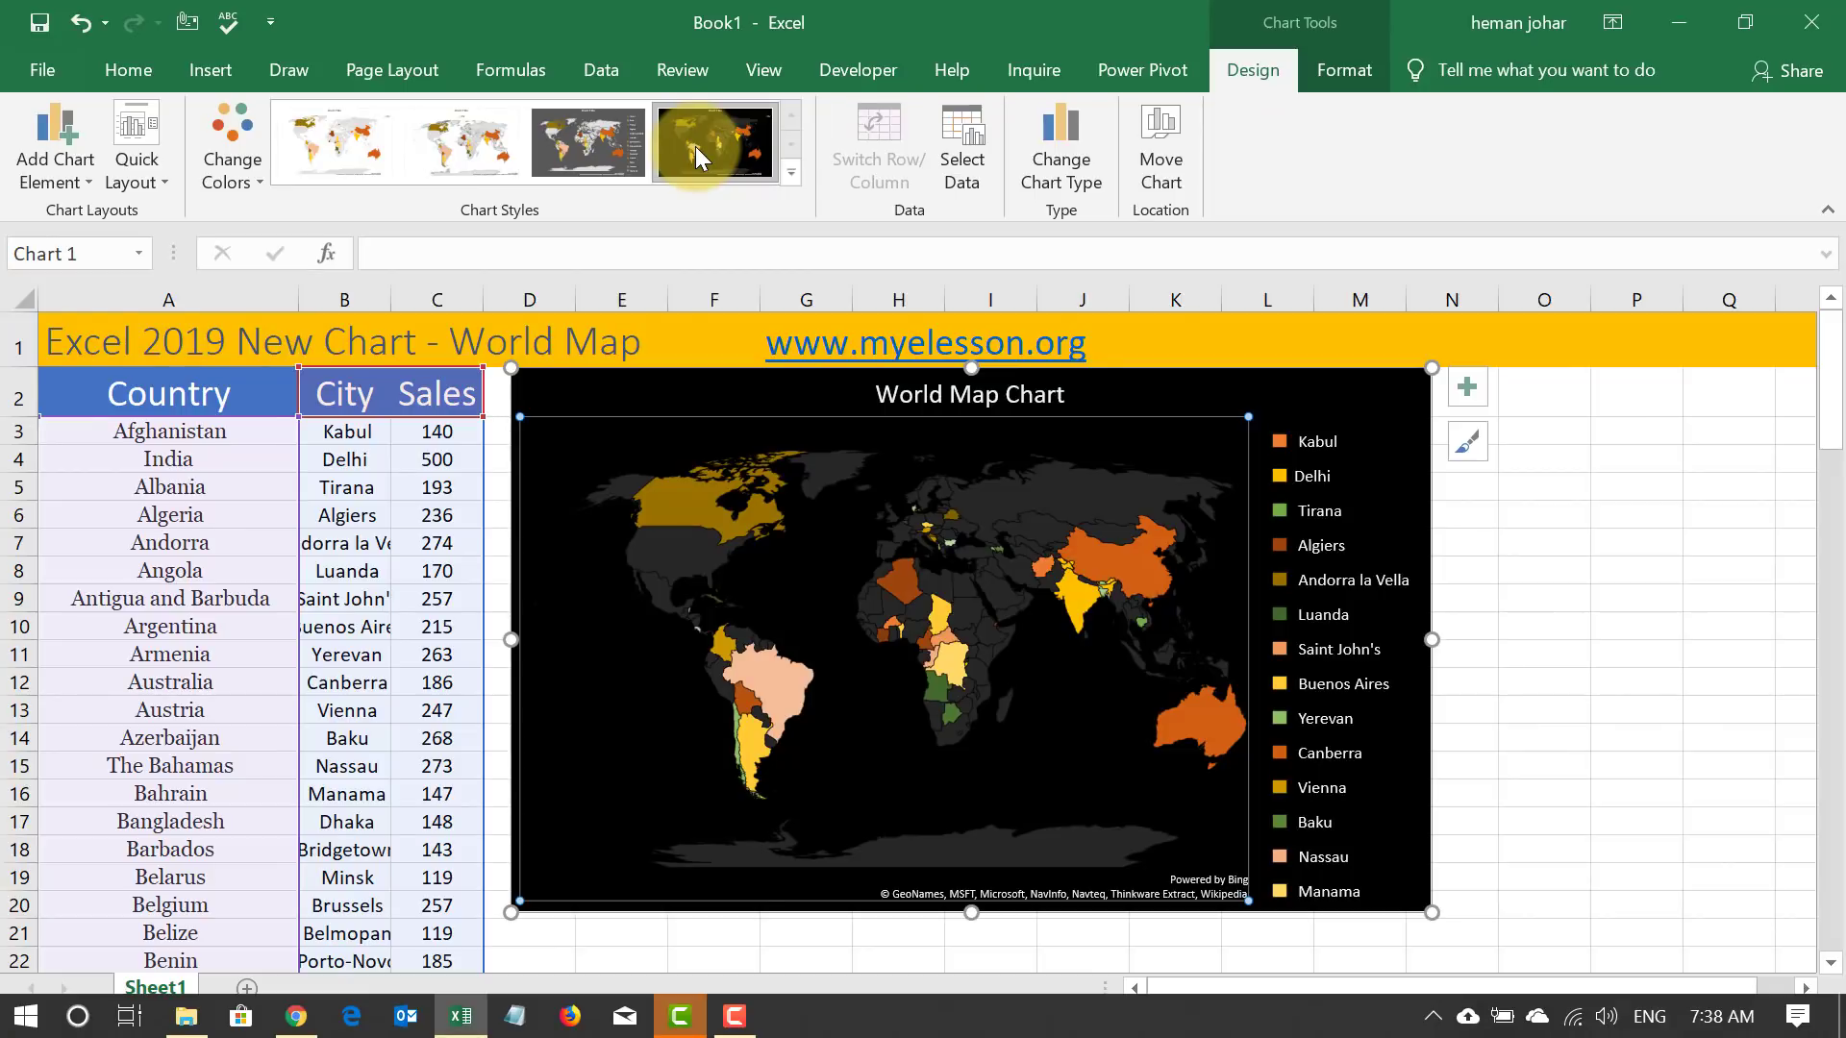
pyautogui.click(460, 152)
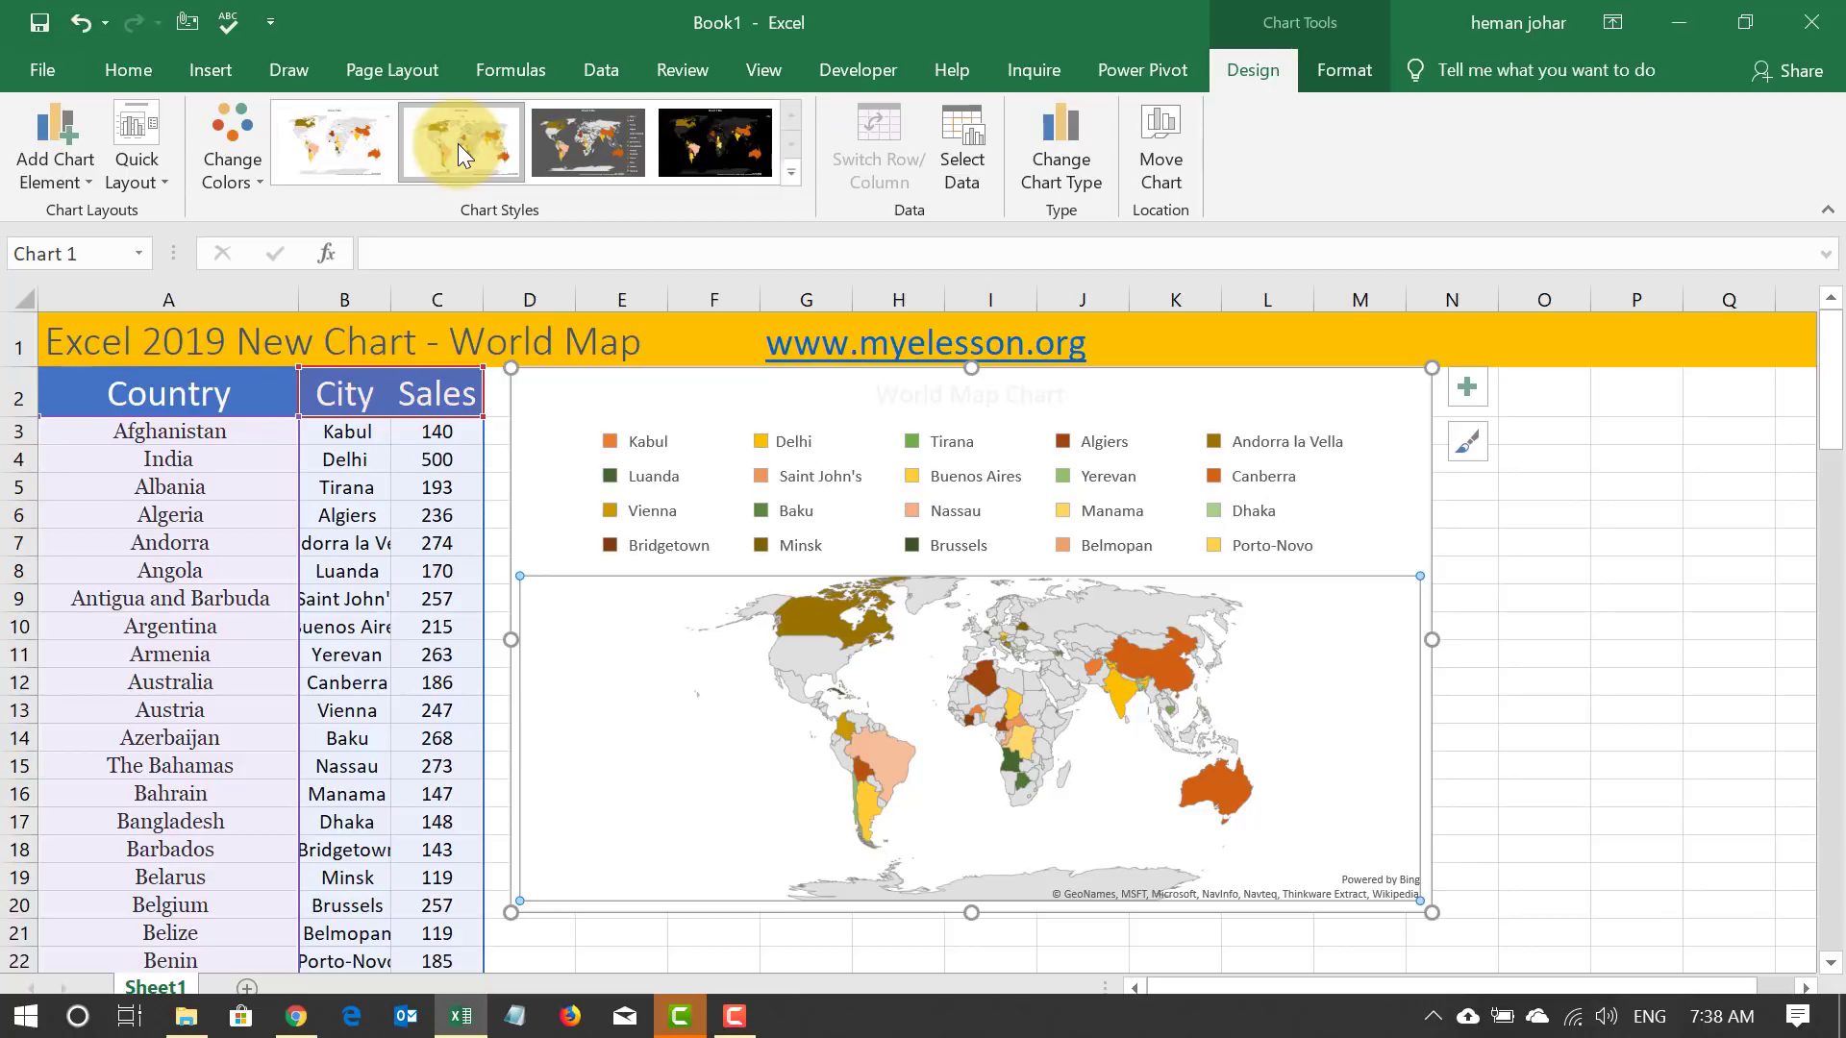
pyautogui.click(315, 156)
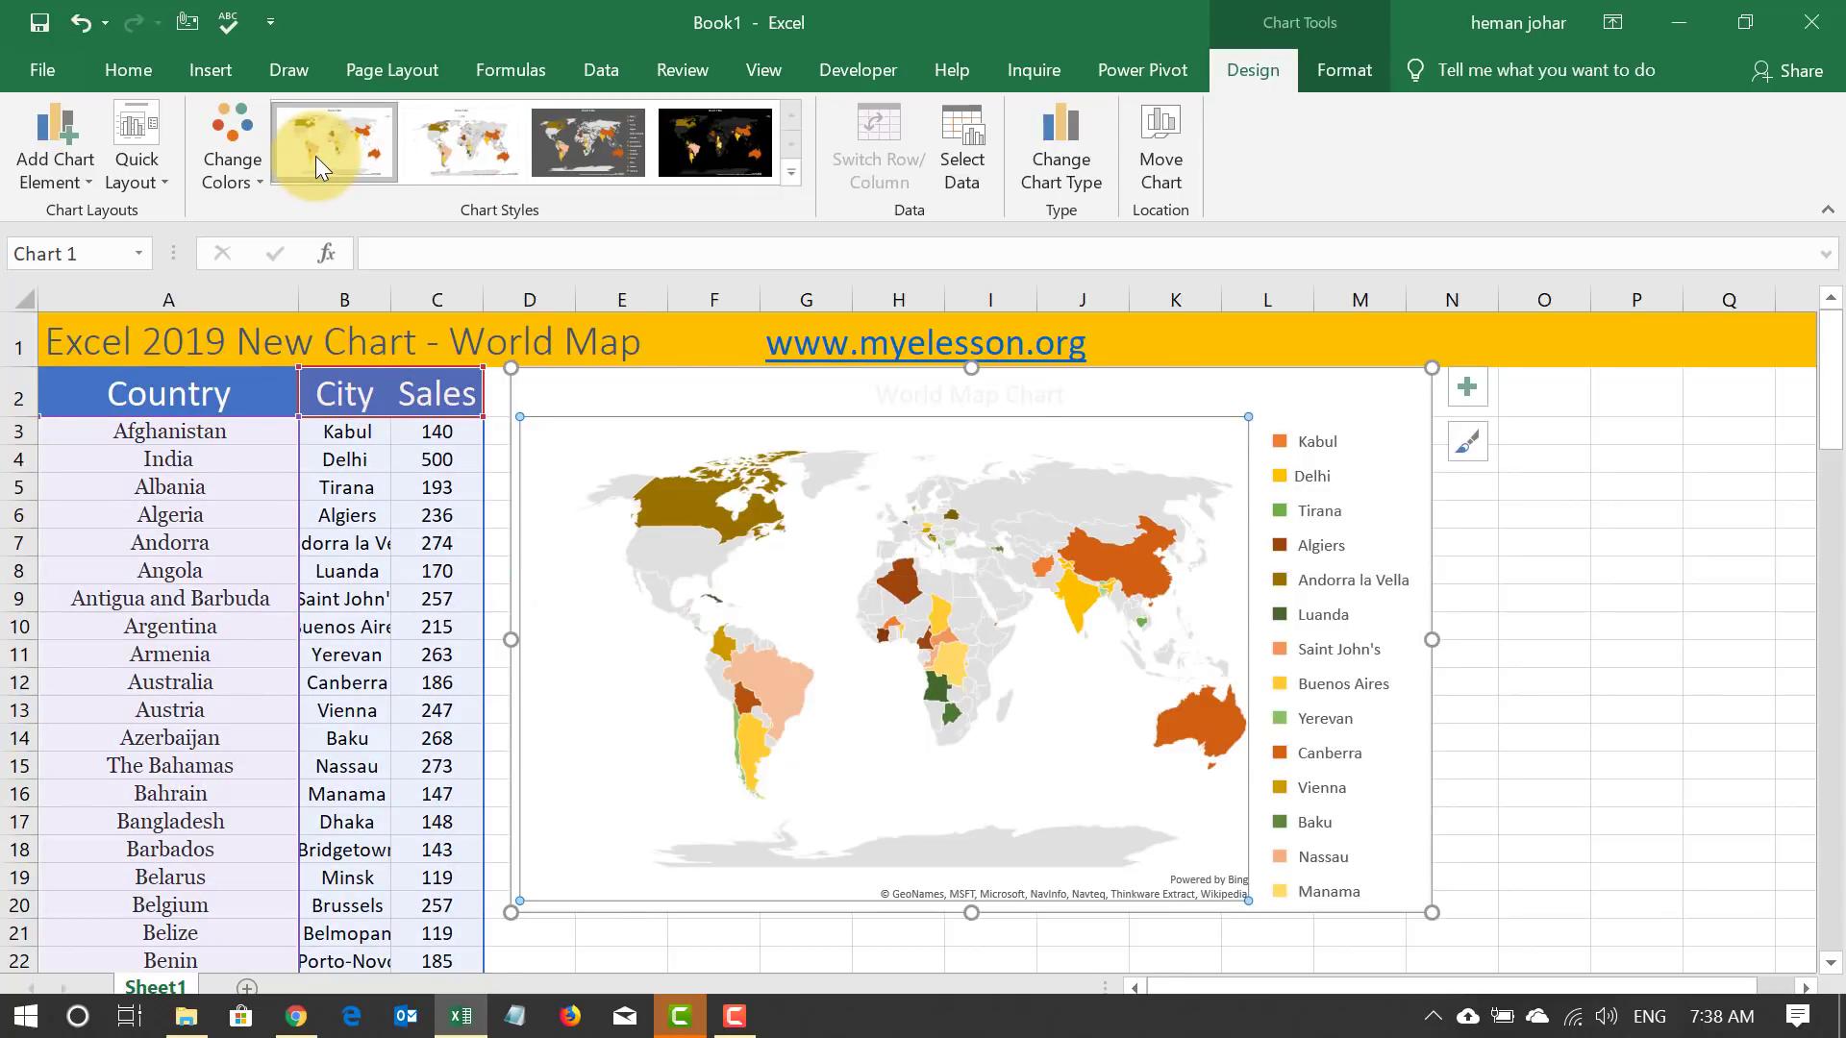
# Select the map chart's legend and preview the Quick Layout presets.
pyautogui.click(1306, 440)
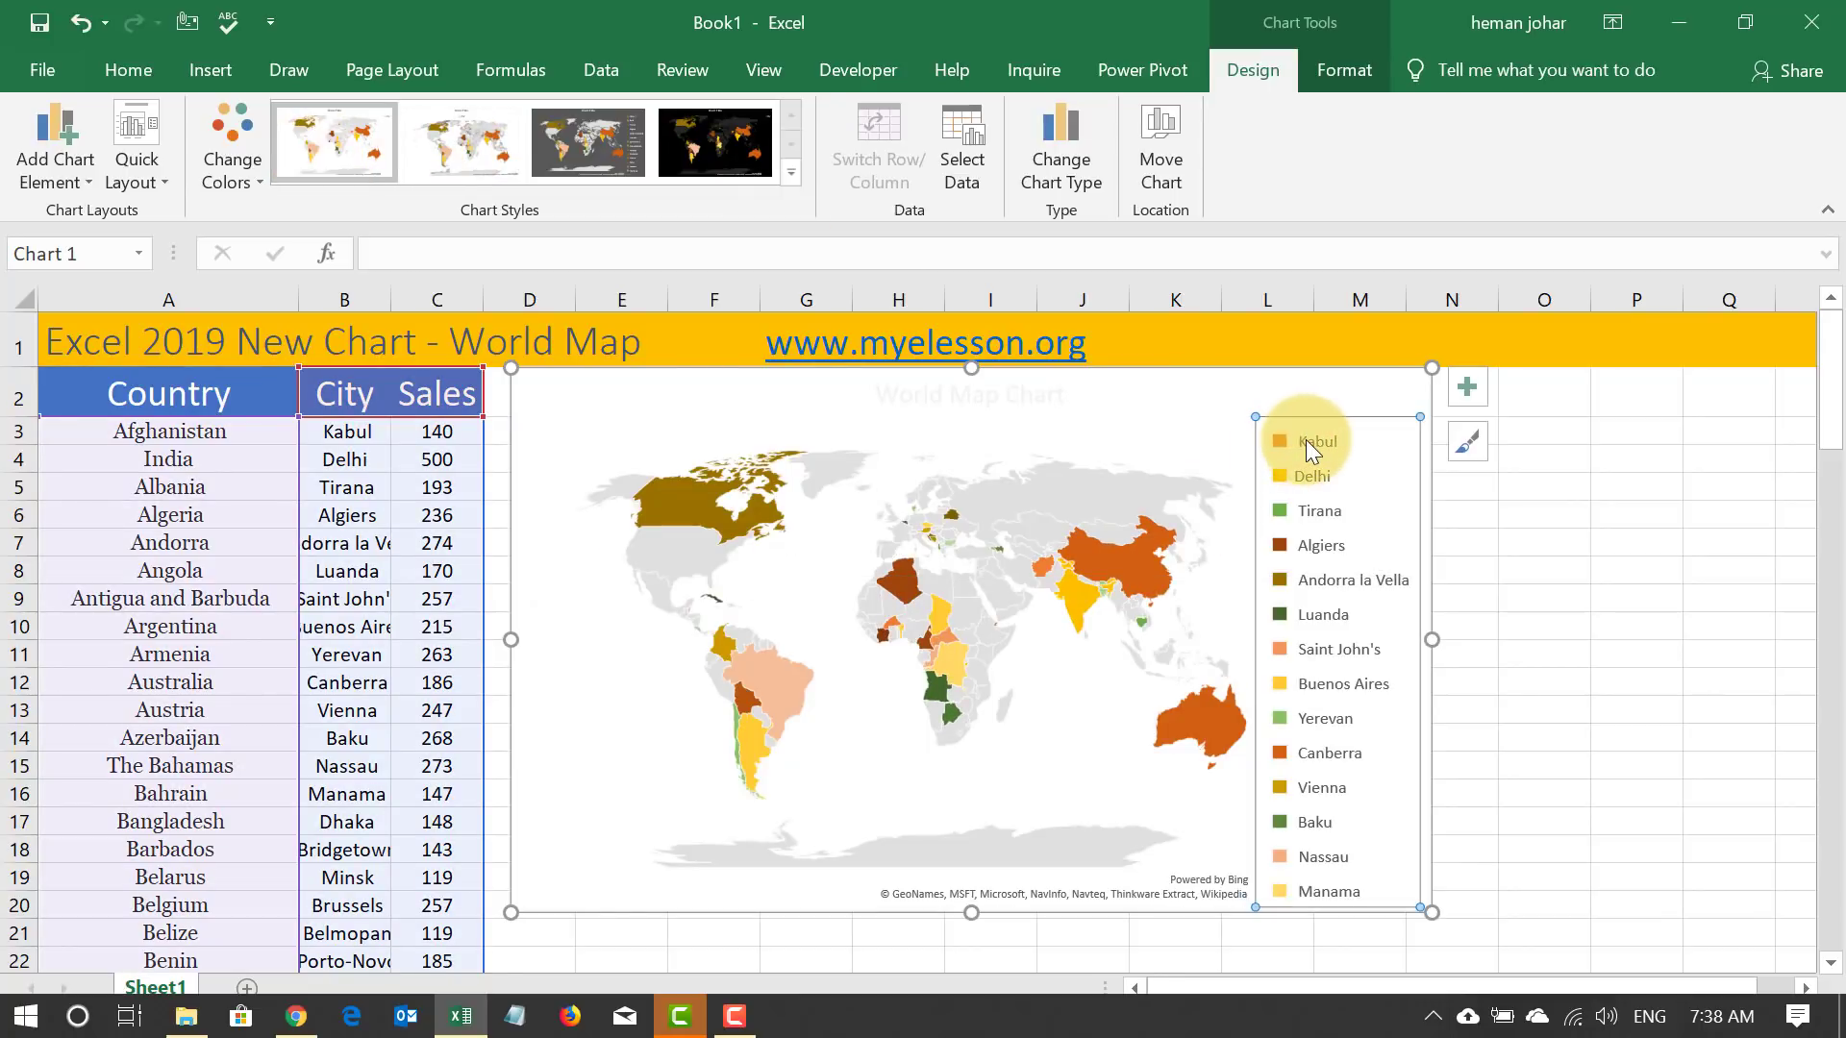
pyautogui.click(1252, 72)
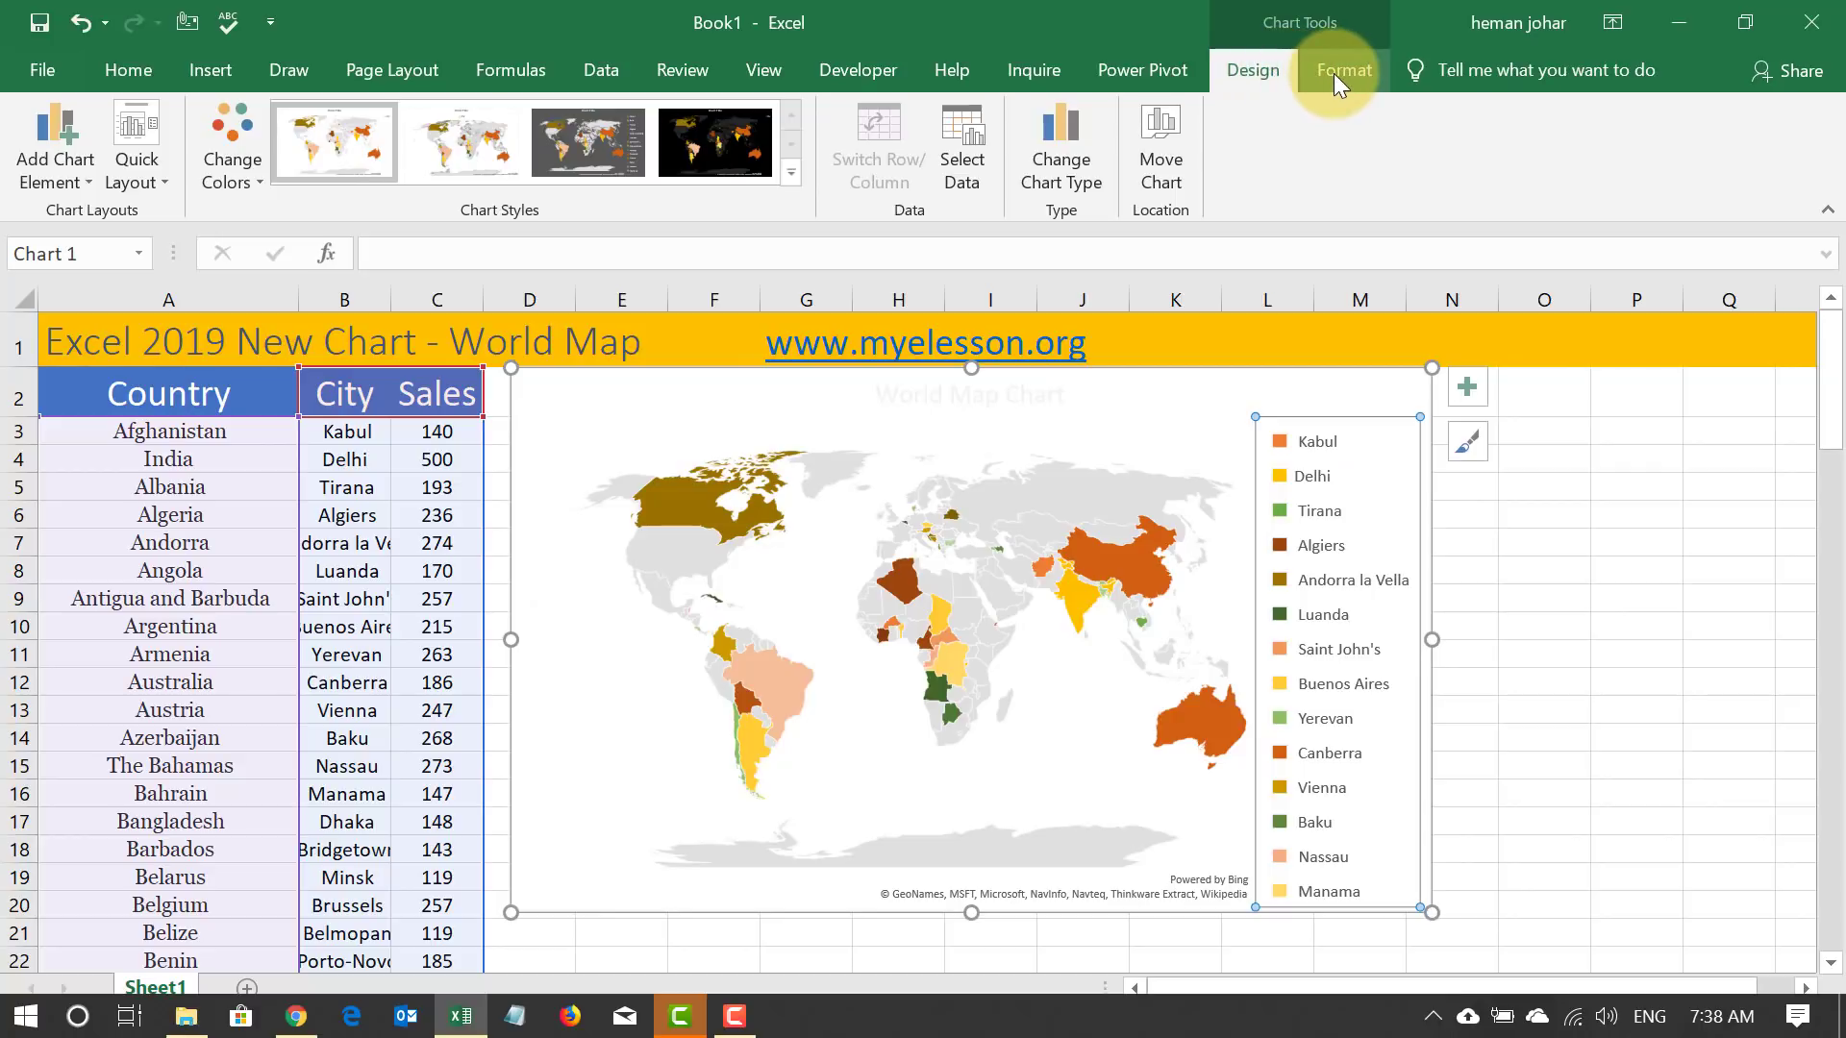
pyautogui.click(140, 177)
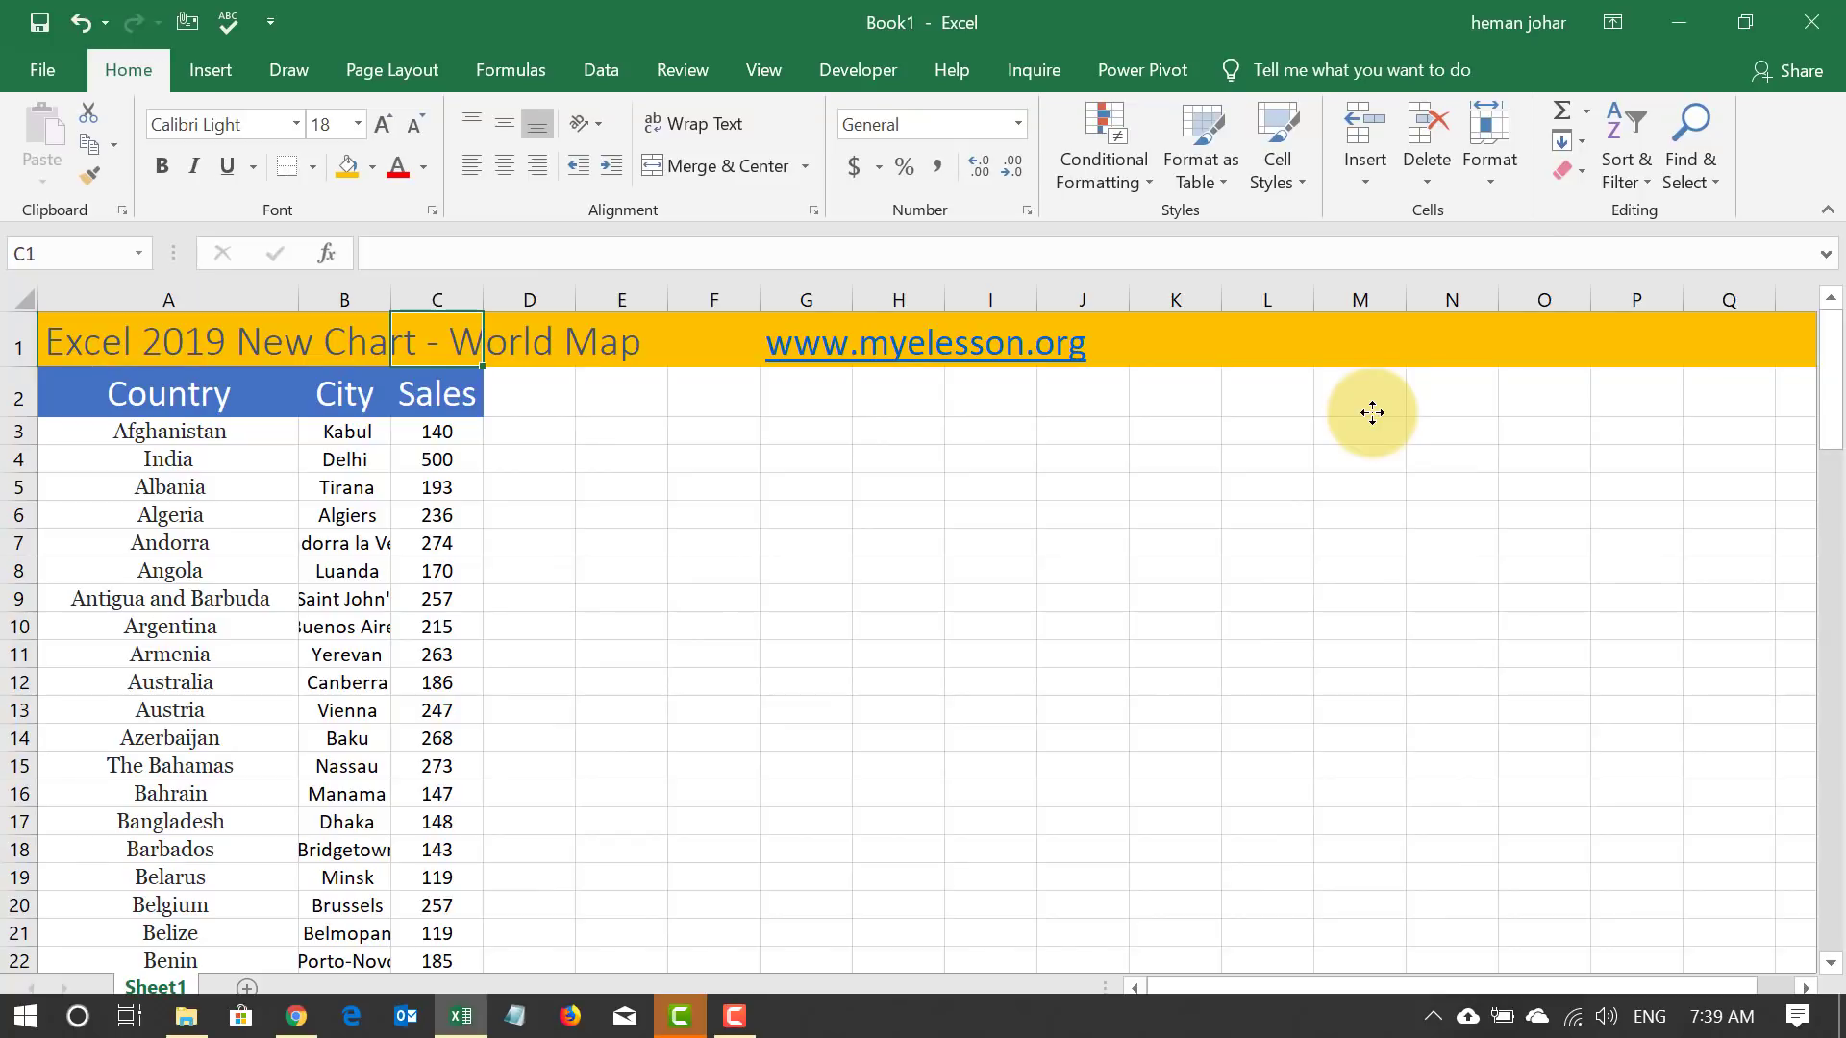
# Select the whole country data table from A2 to C52.
pyautogui.press('Down')
pyautogui.press('Down')
pyautogui.press('Right')
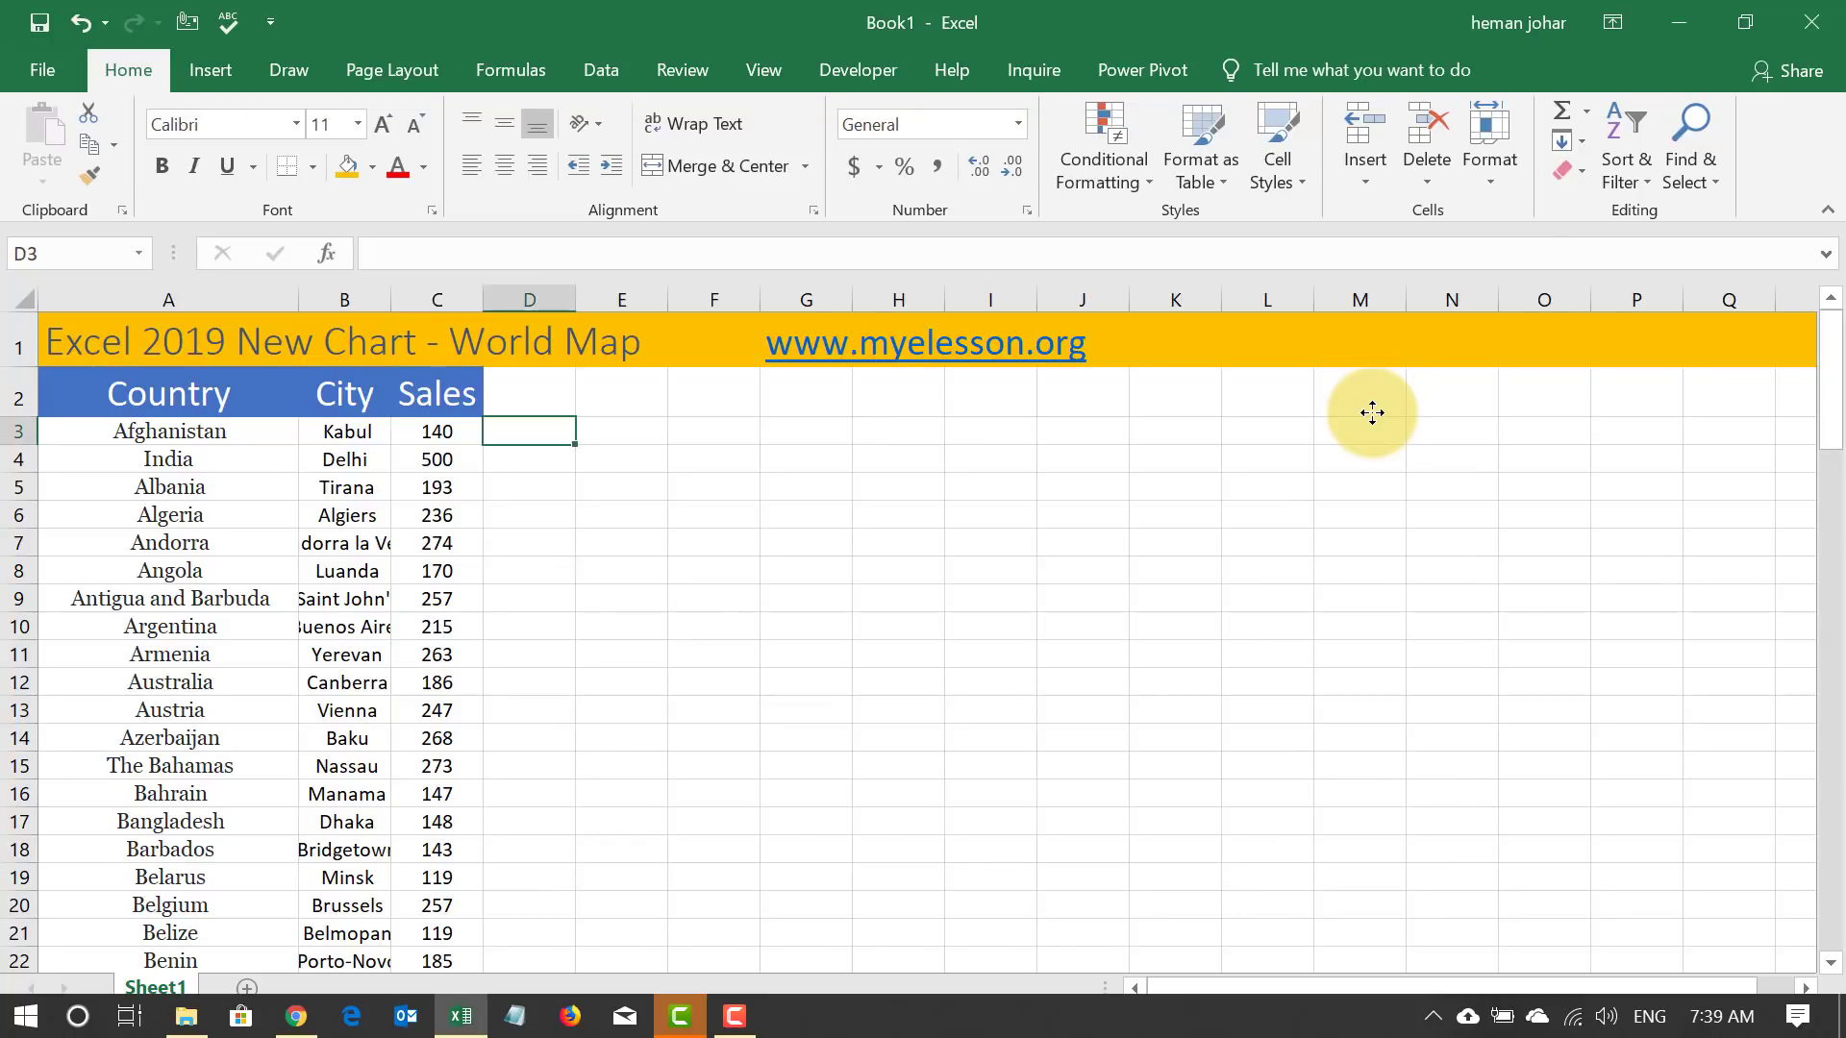
pyautogui.press('Left')
pyautogui.press('Left')
pyautogui.press('Left')
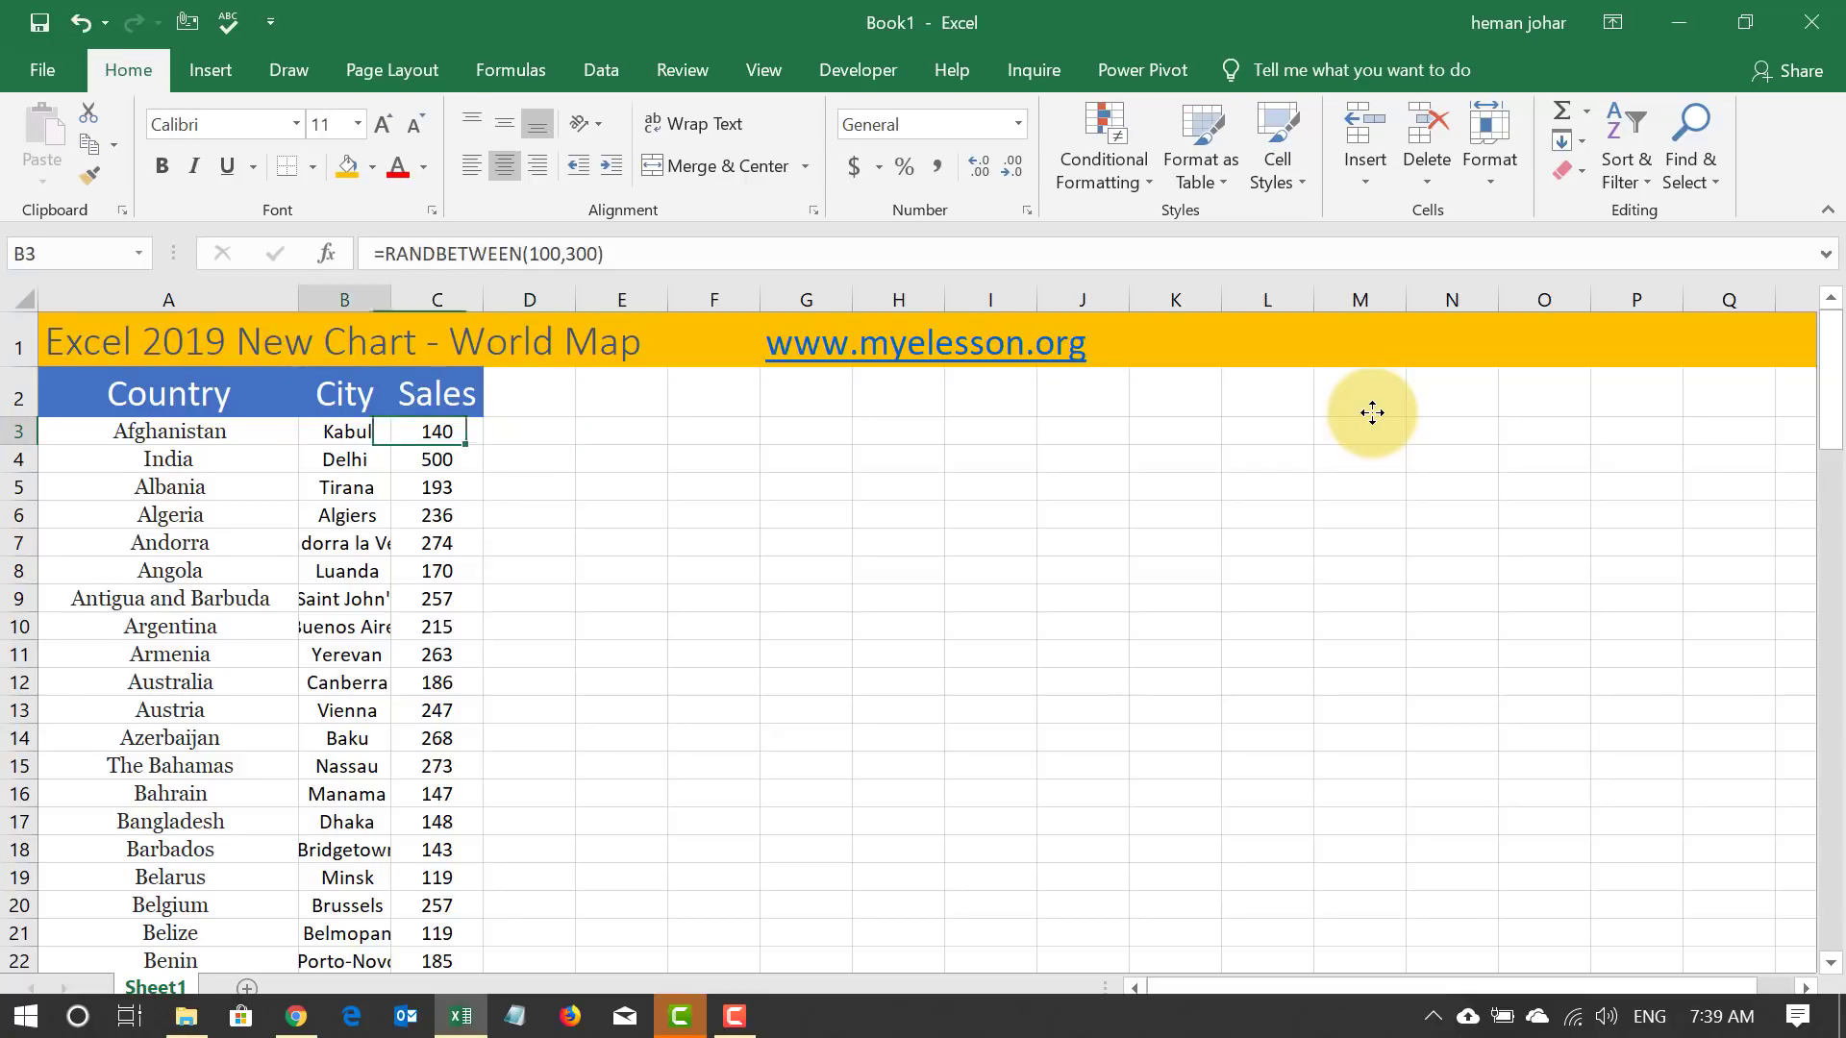
pyautogui.press('Up')
pyautogui.hotkey('shift', 'Right')
pyautogui.hotkey('ctrl', 'shift', 'Down')
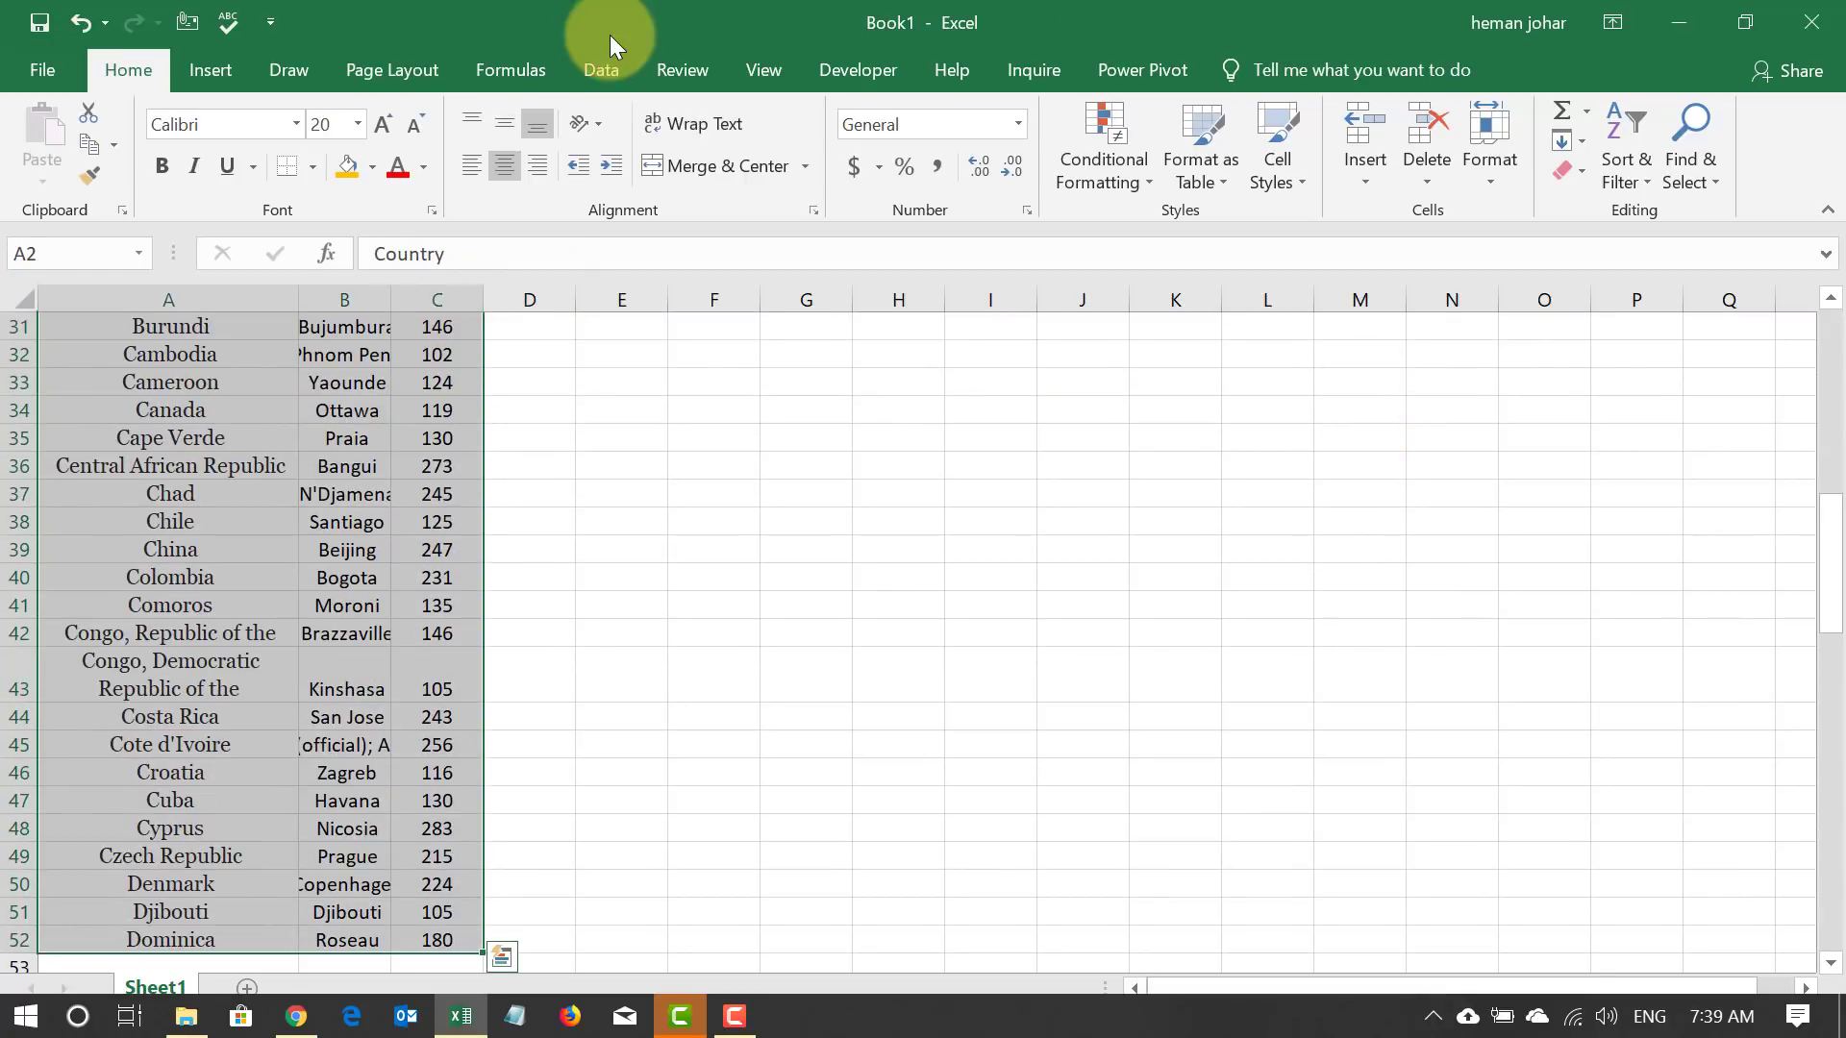
# Insert a Filled Map chart from the Insert tab's Maps list.
pyautogui.click(202, 66)
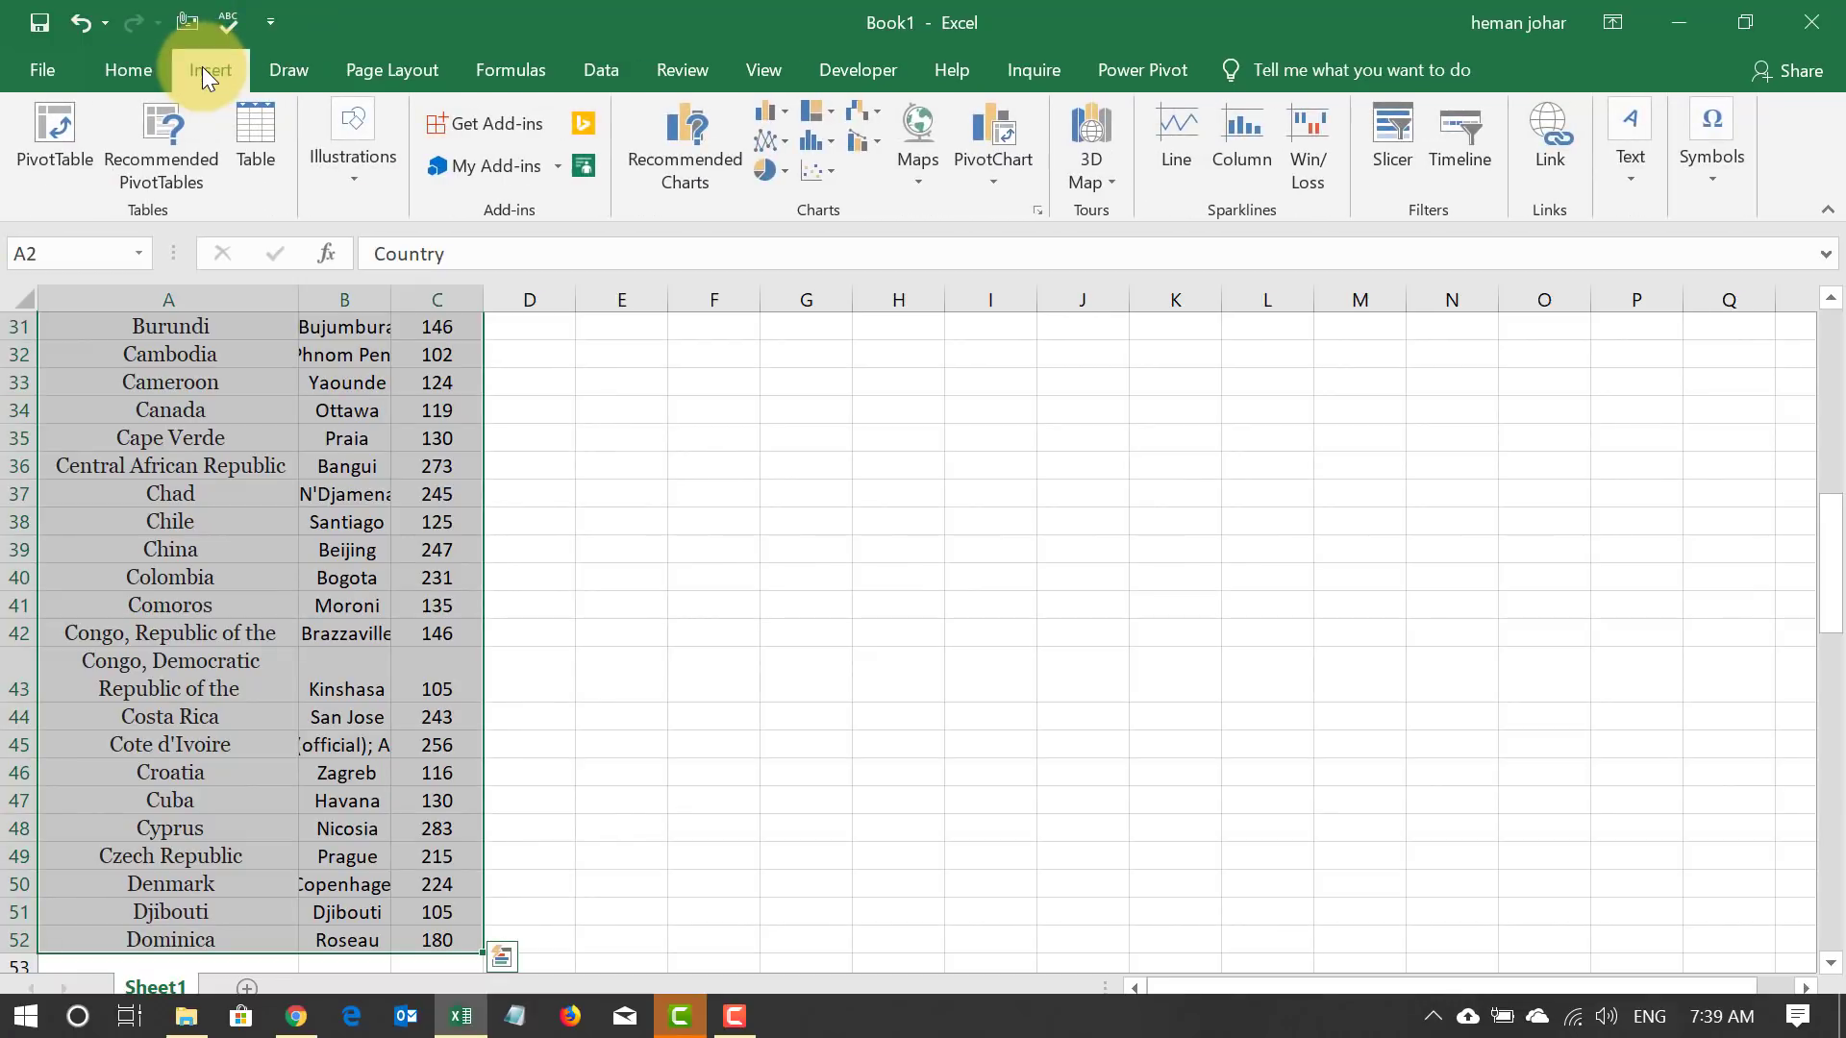
pyautogui.click(921, 169)
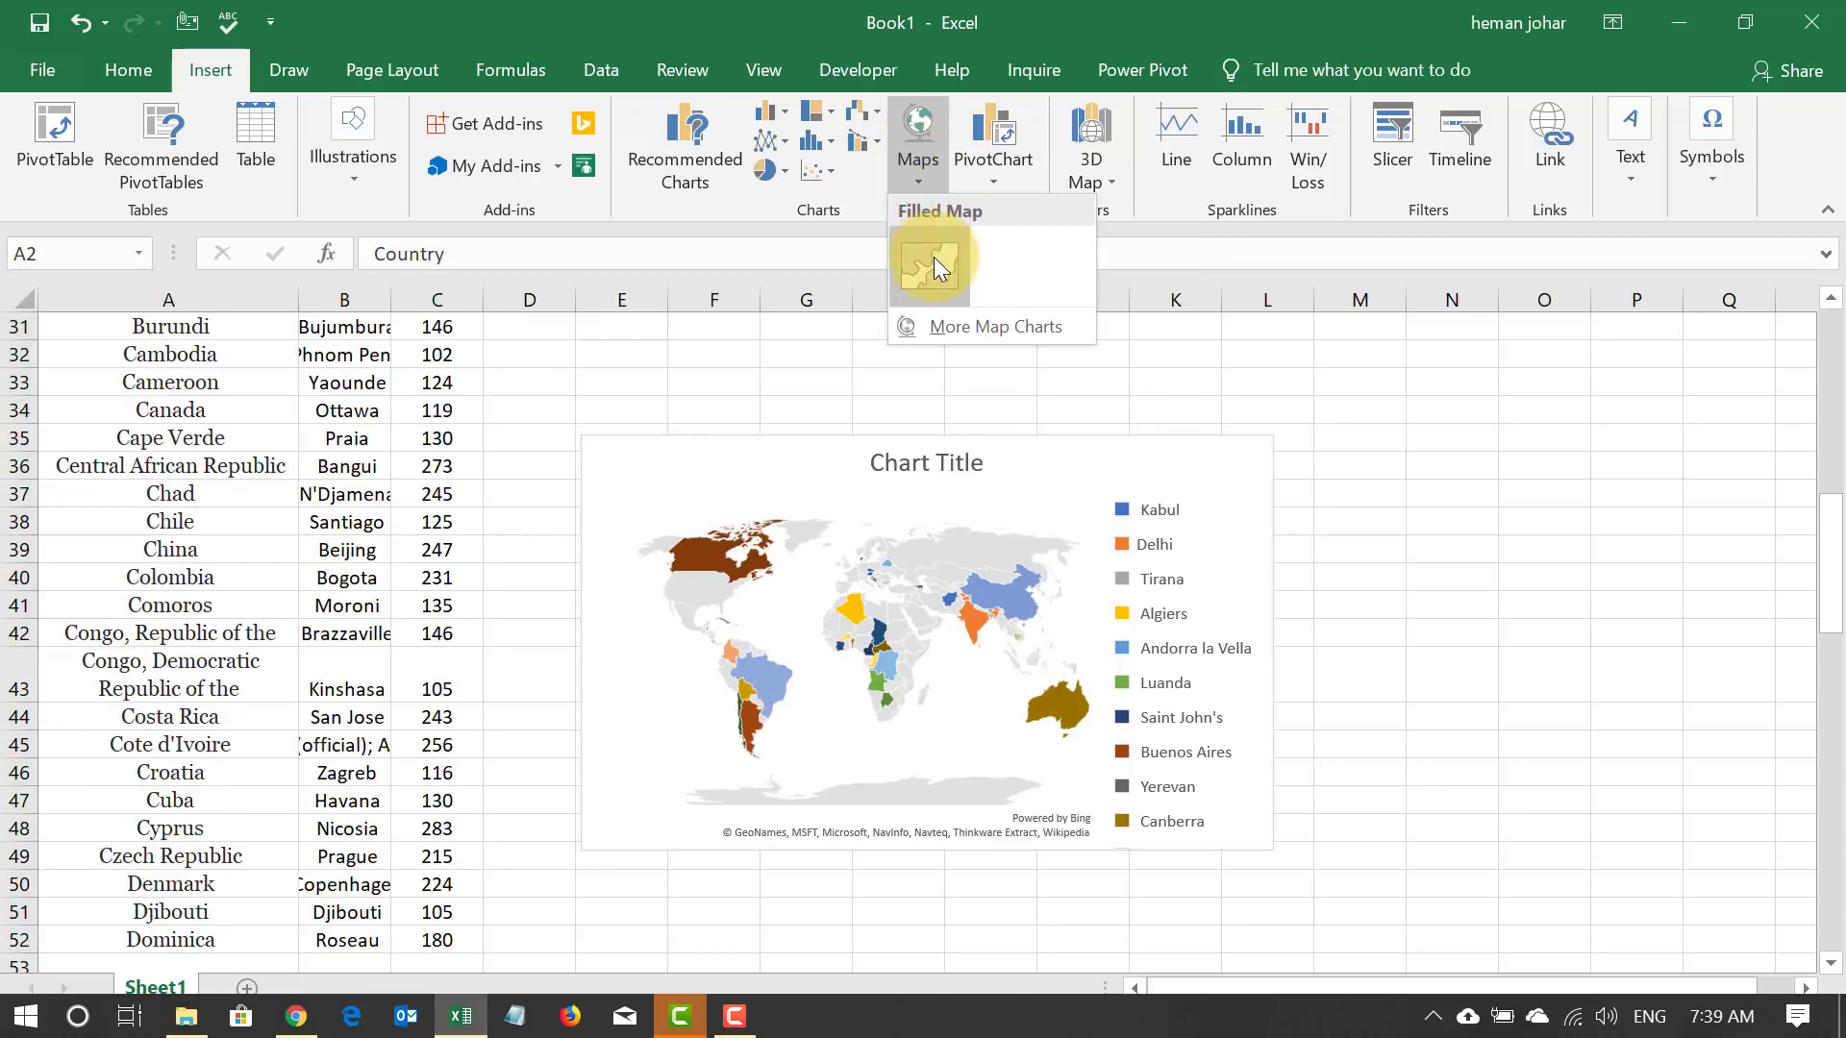
pyautogui.click(933, 260)
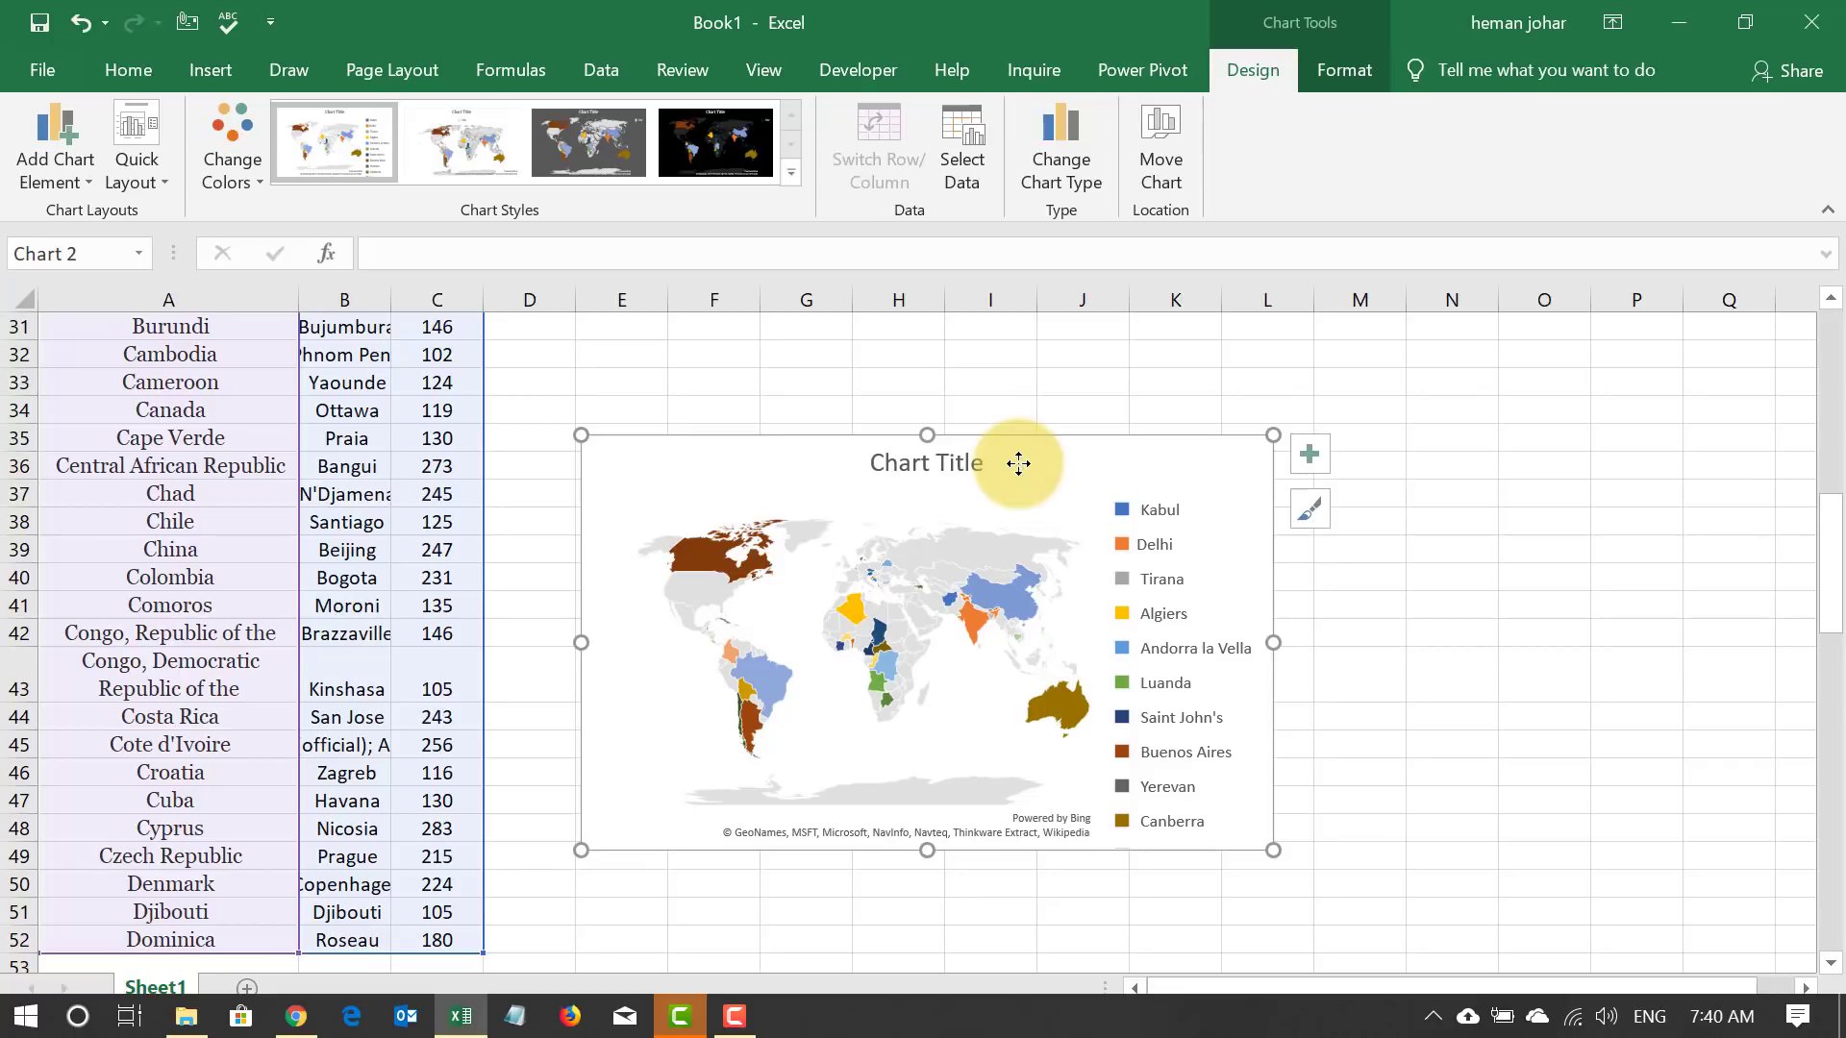
# Move the map chart up, apply the second chart style, and delete its legend.
pyautogui.moveTo(1018, 464); pyautogui.dragTo(994, 357)
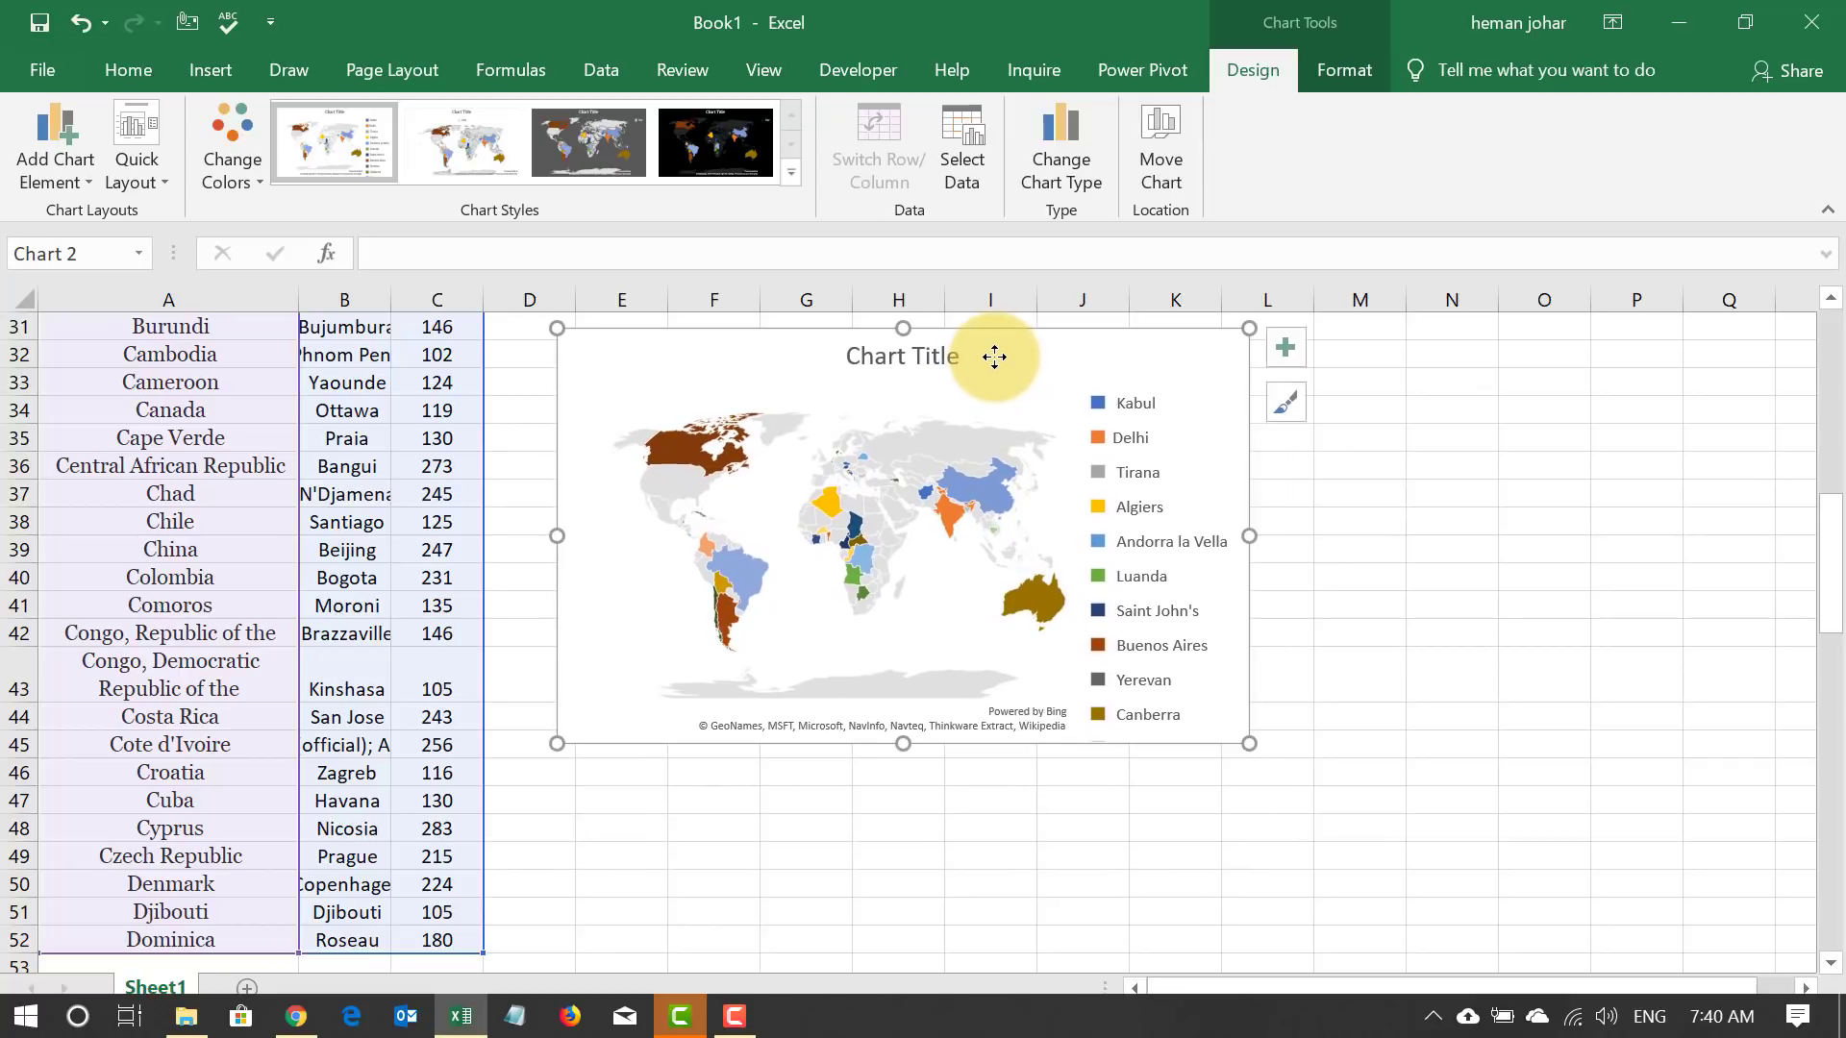
pyautogui.click(489, 144)
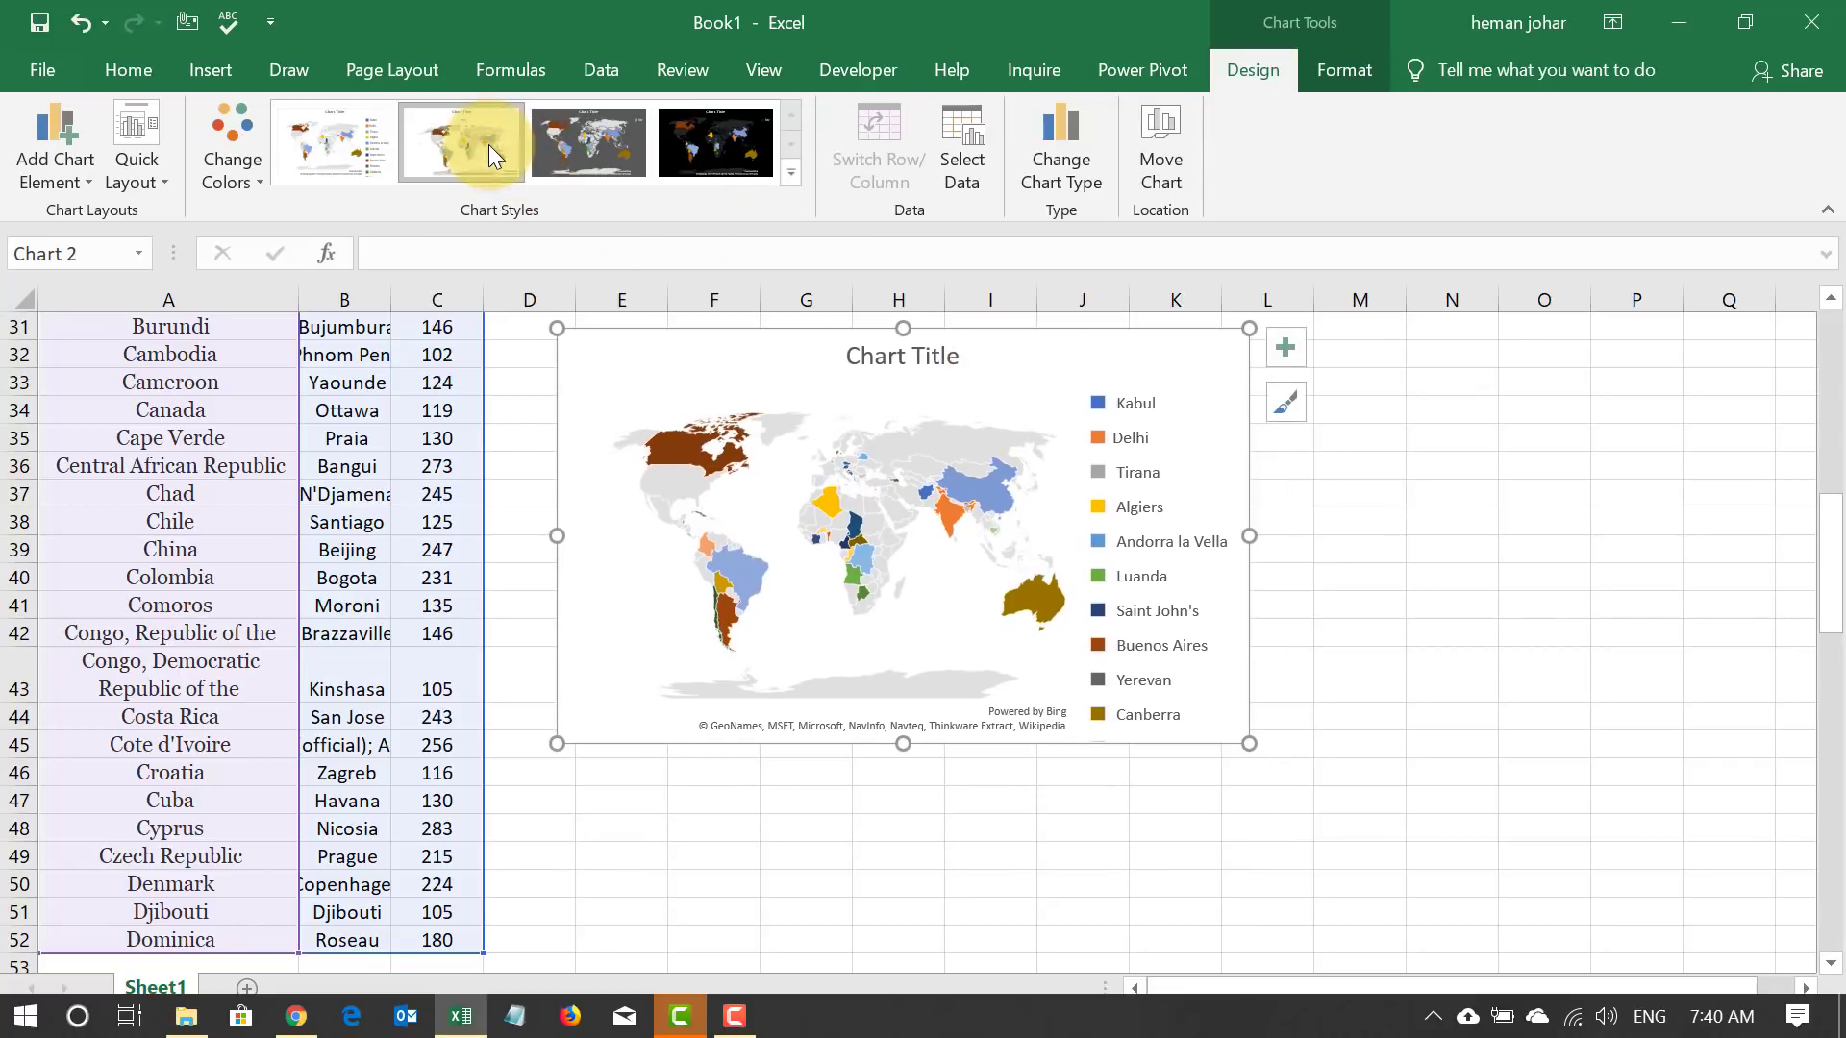
pyautogui.click(1121, 424)
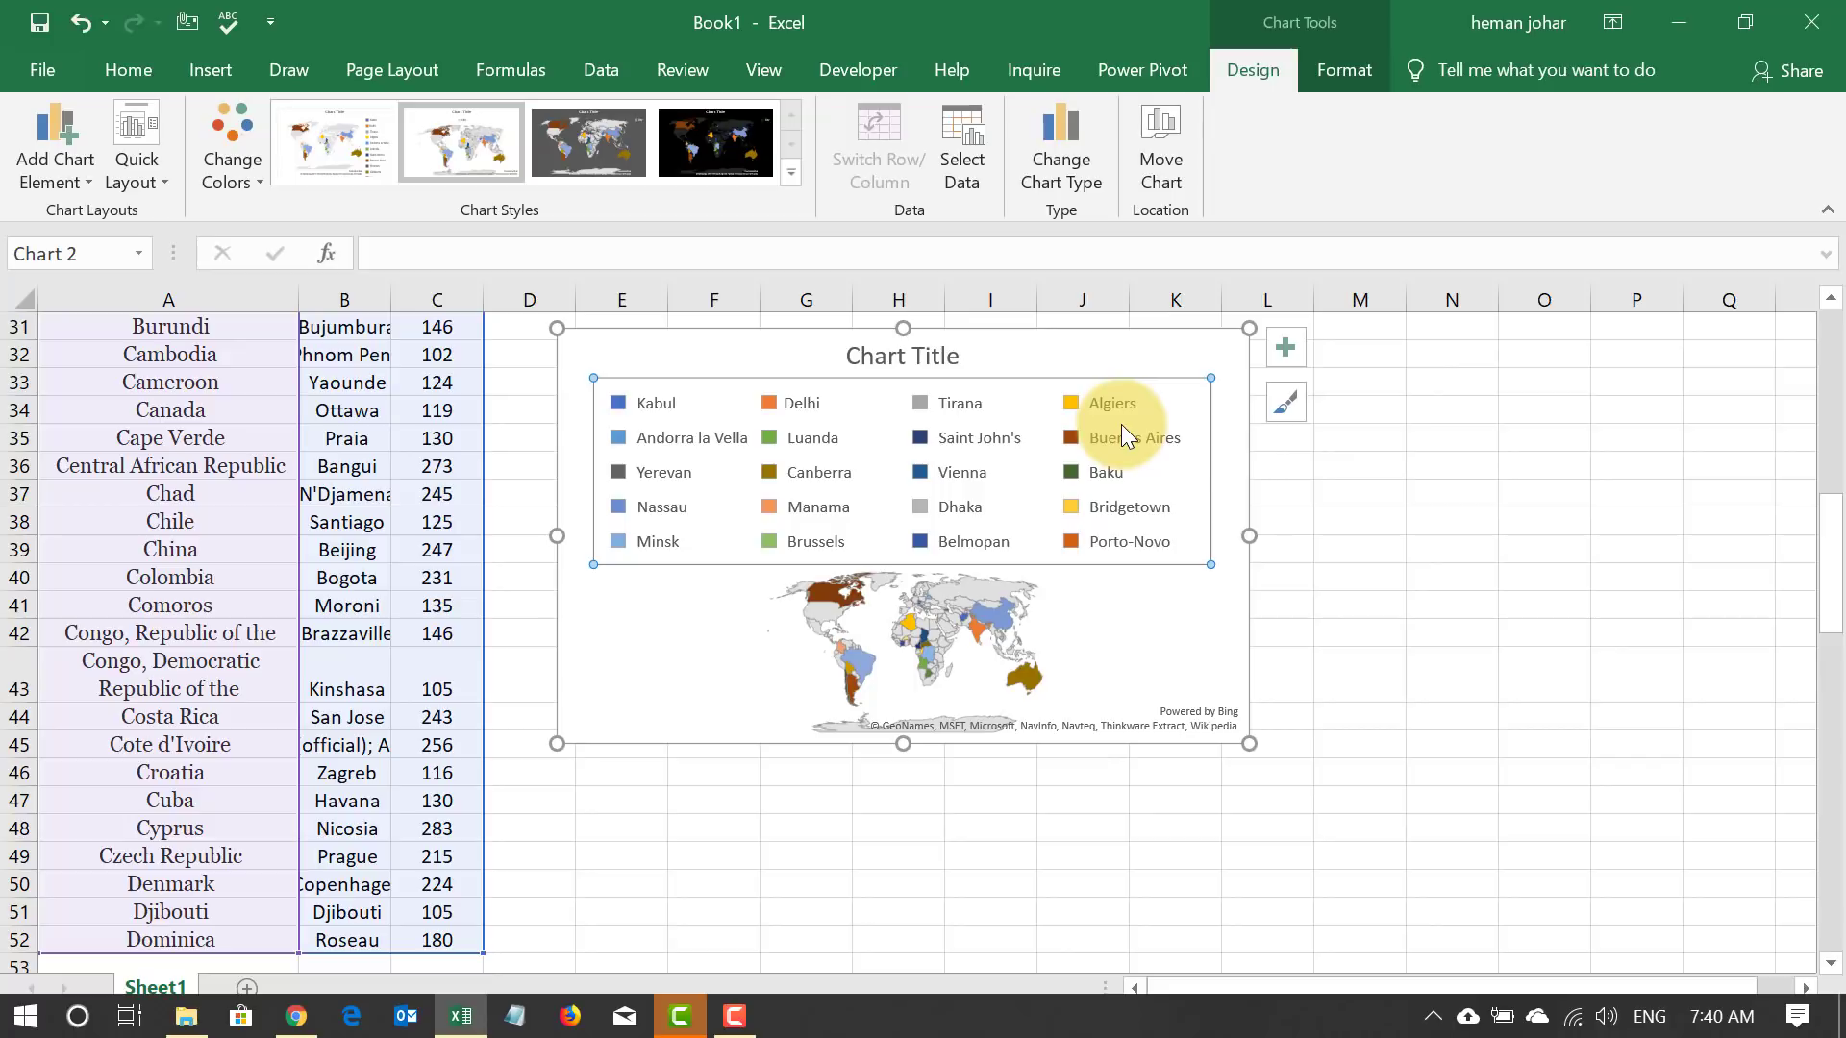
pyautogui.press('Delete')
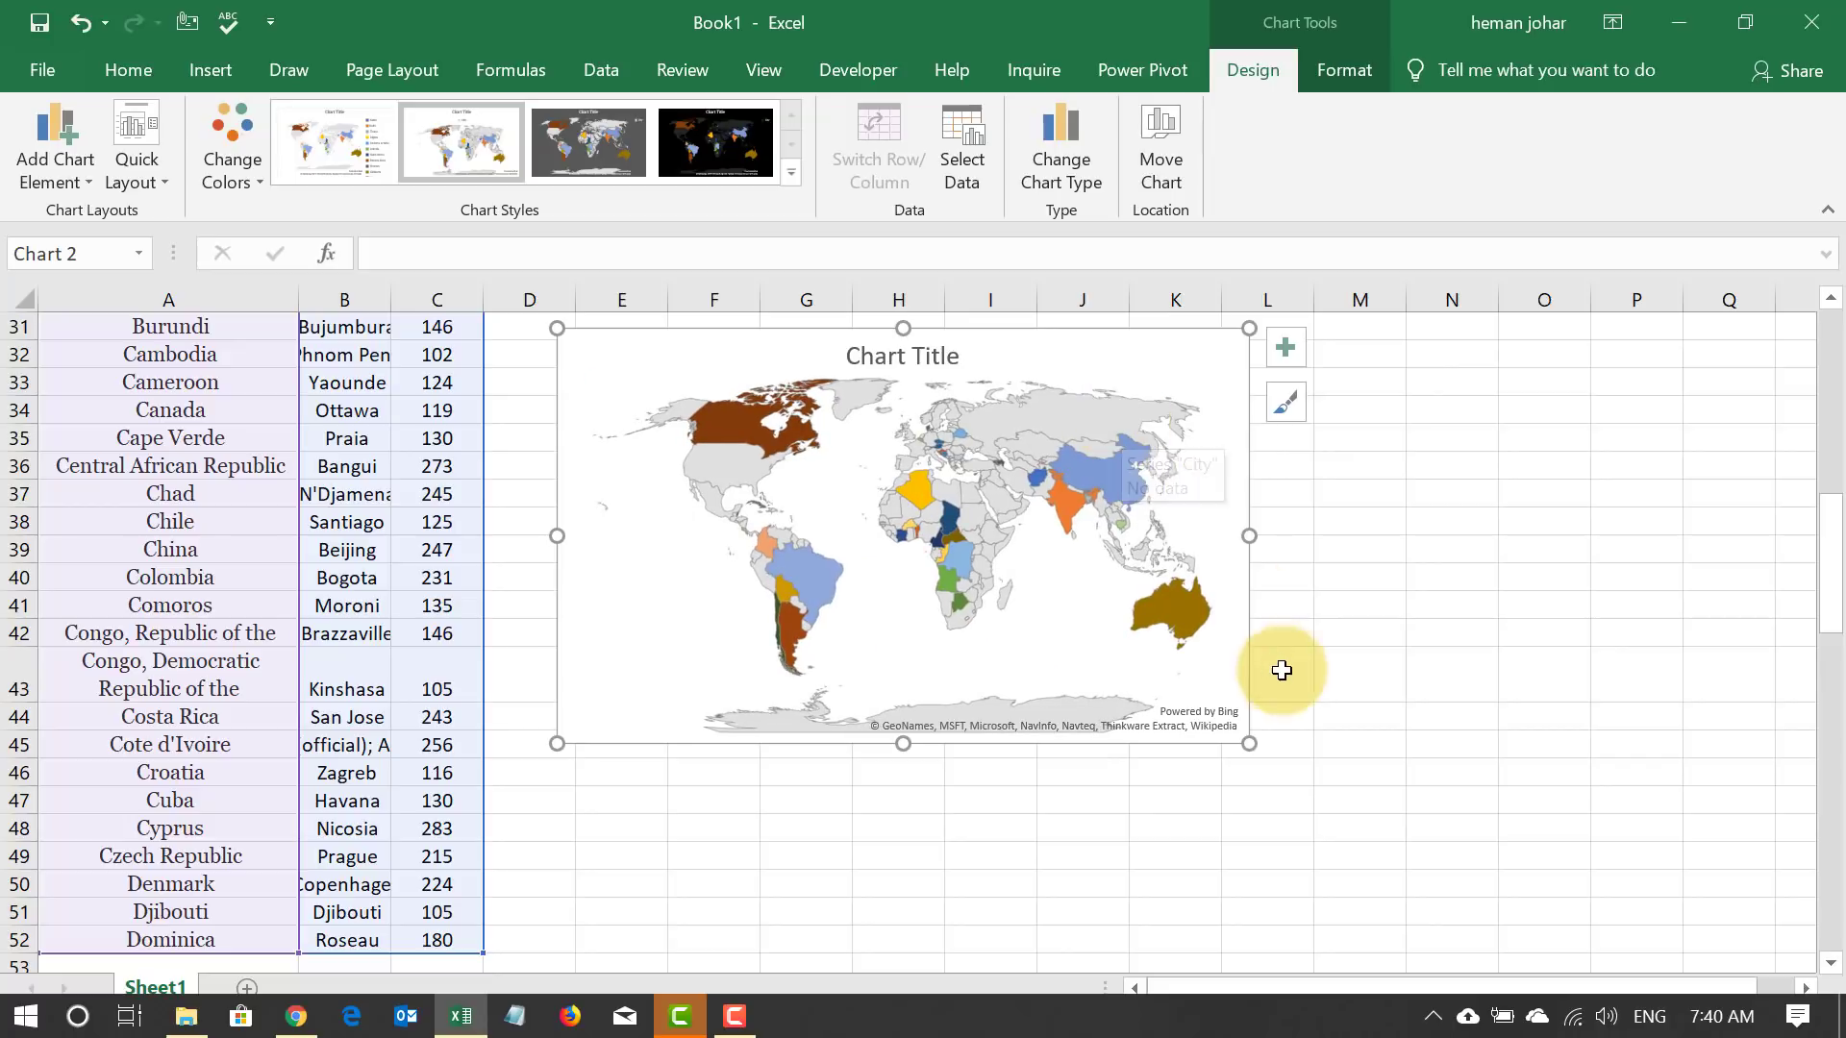
# Resize the map chart by dragging its corner until it is larger.
pyautogui.moveTo(1249, 738); pyautogui.dragTo(1399, 914)
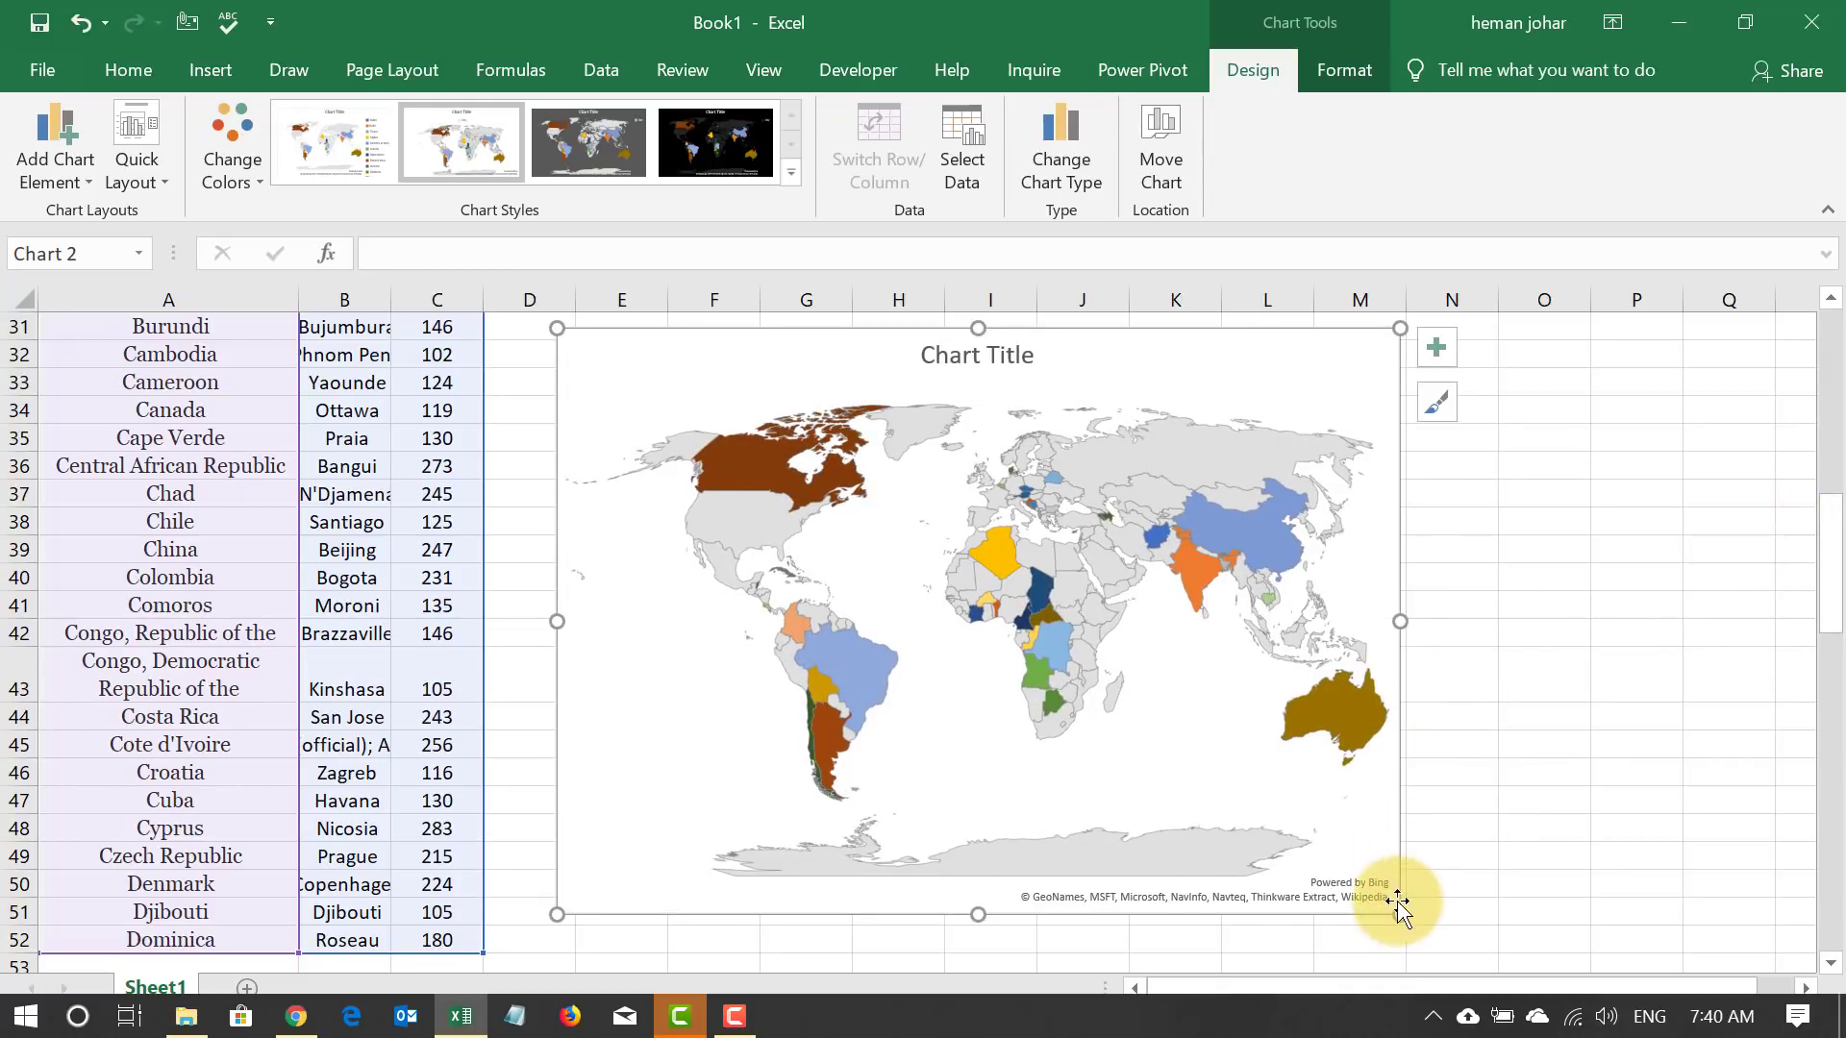
pyautogui.moveTo(1400, 915); pyautogui.dragTo(1084, 400)
pyautogui.scroll(10, 1141, 688)
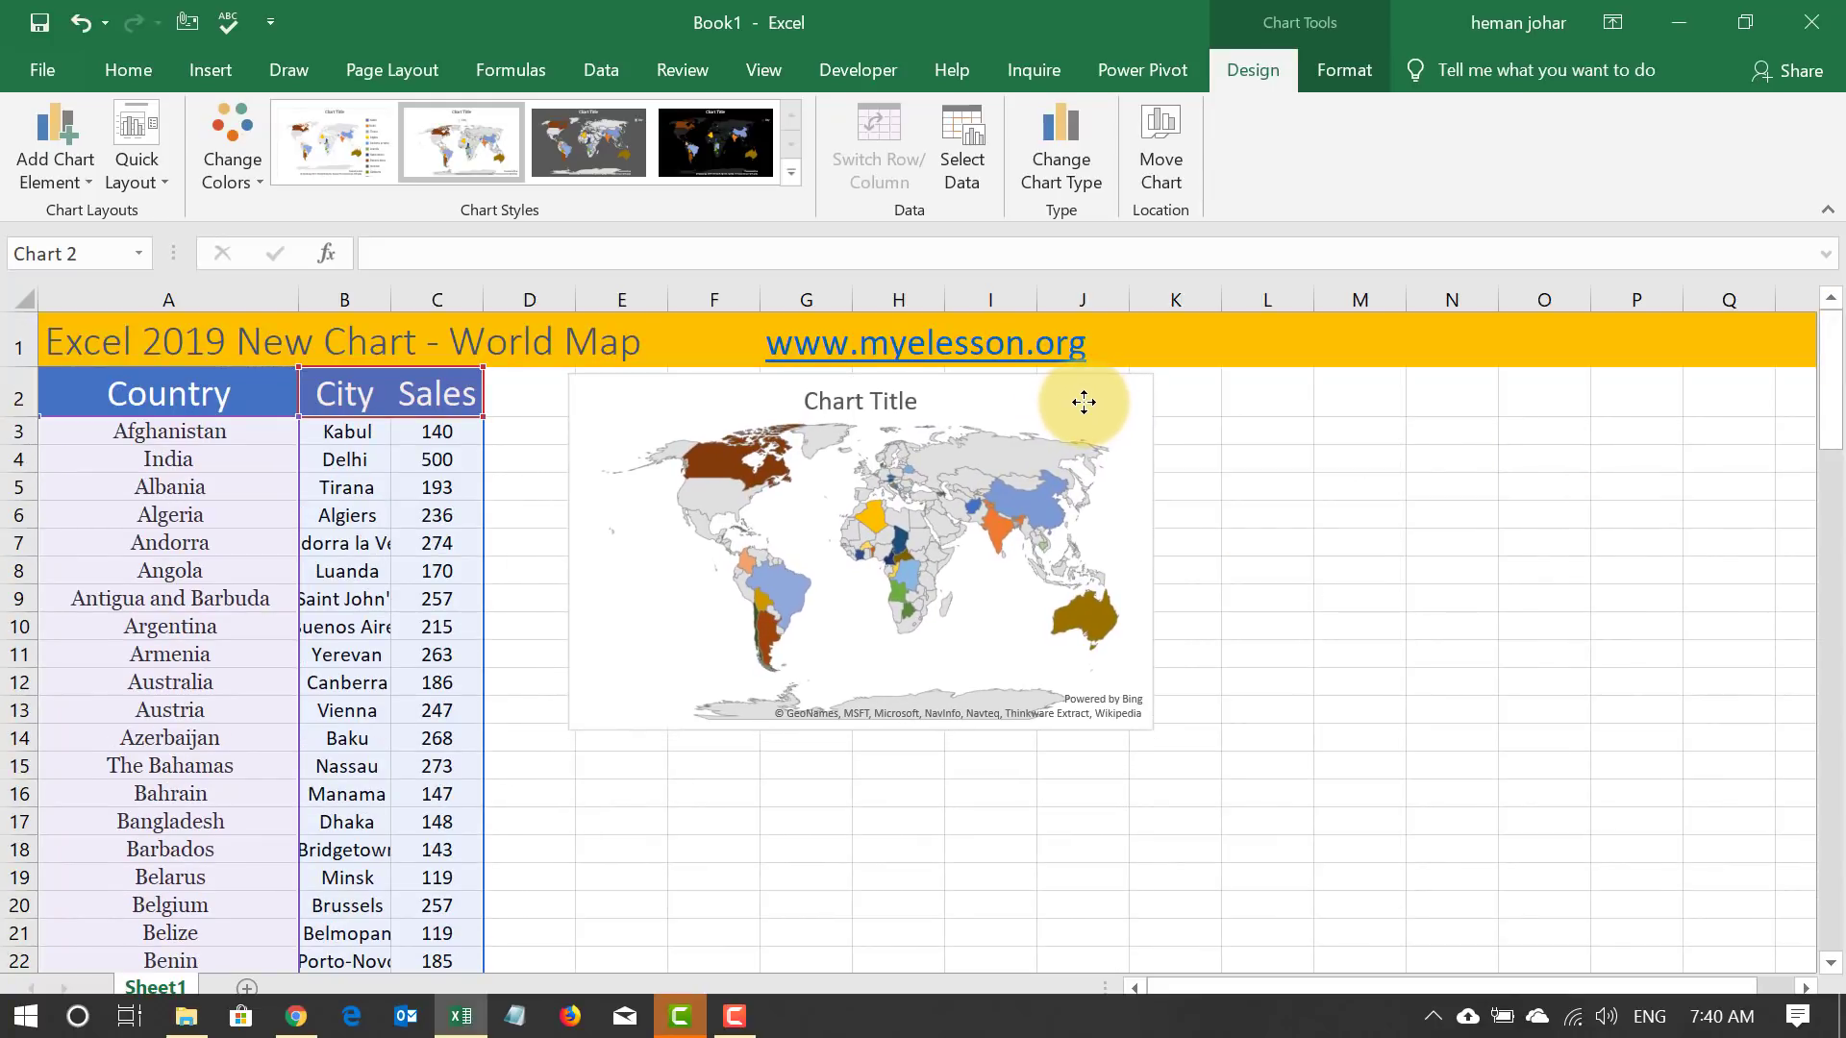
pyautogui.moveTo(1154, 730); pyautogui.dragTo(1415, 920)
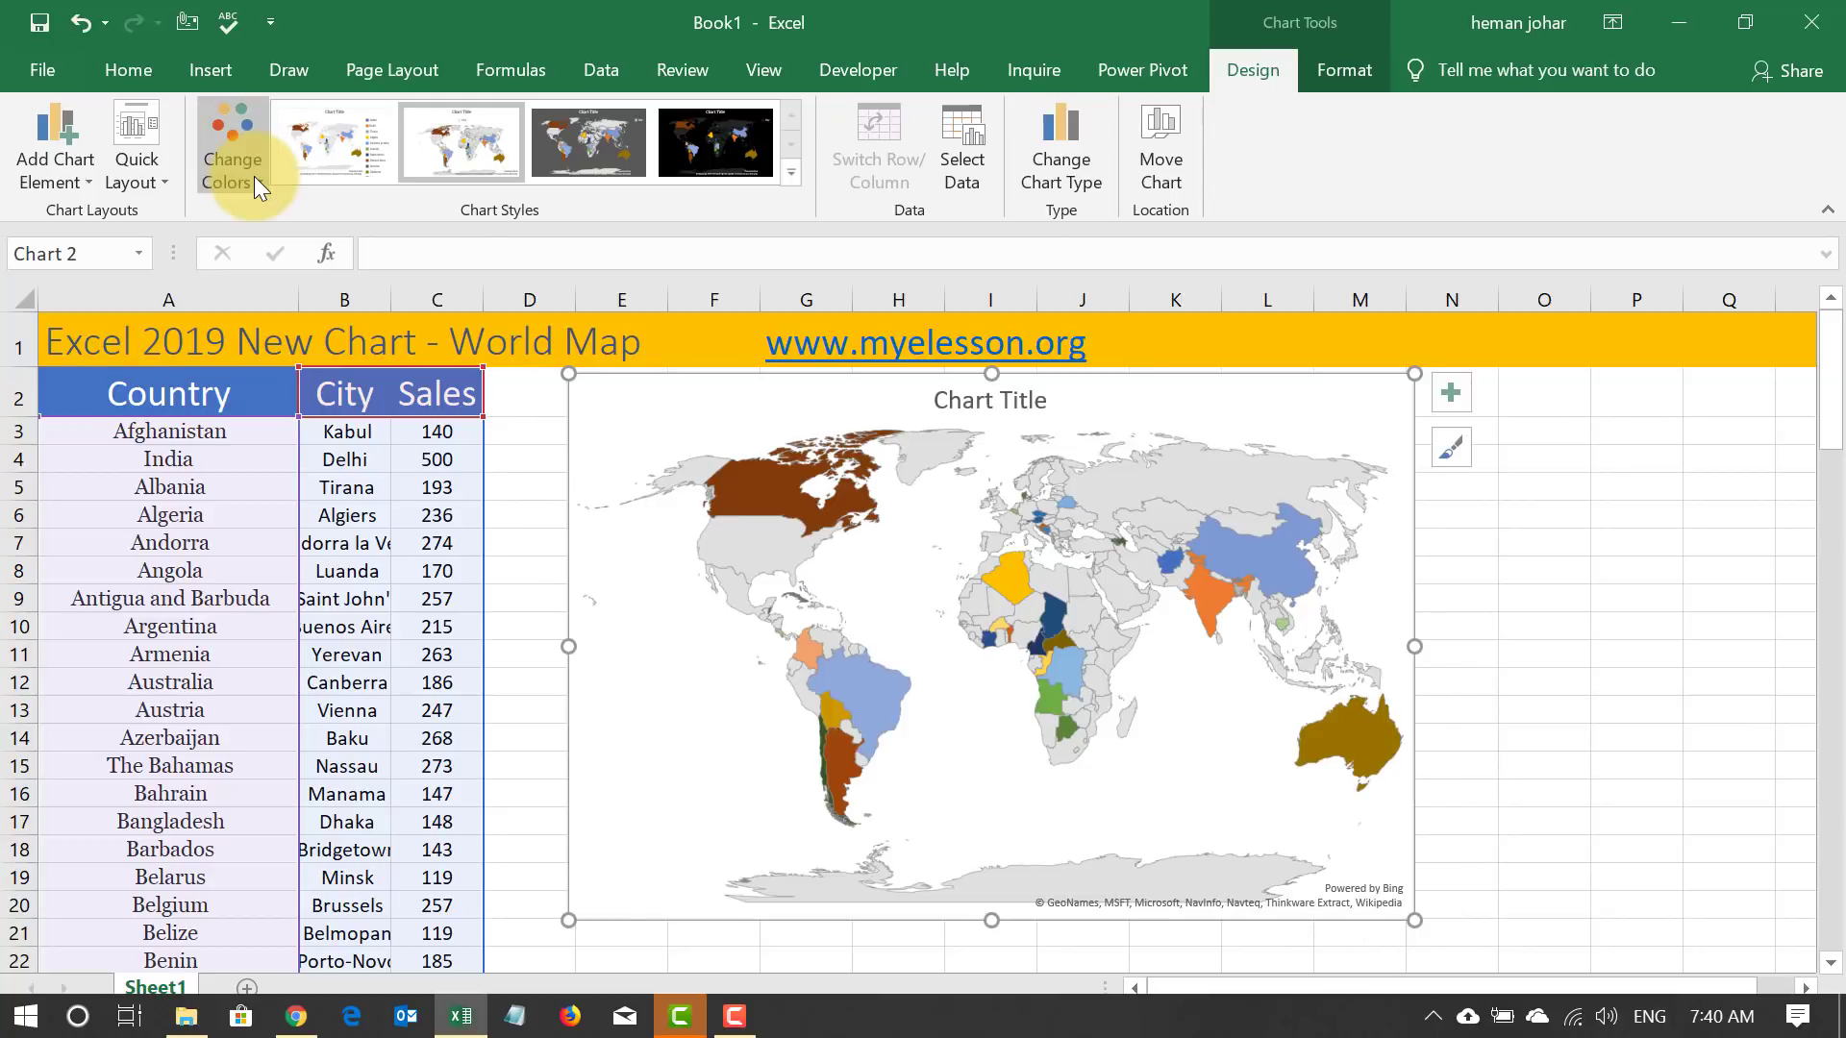
# Apply Colorful Palette 4 to the map, leaving Quick Layout unchanged.
pyautogui.click(254, 175)
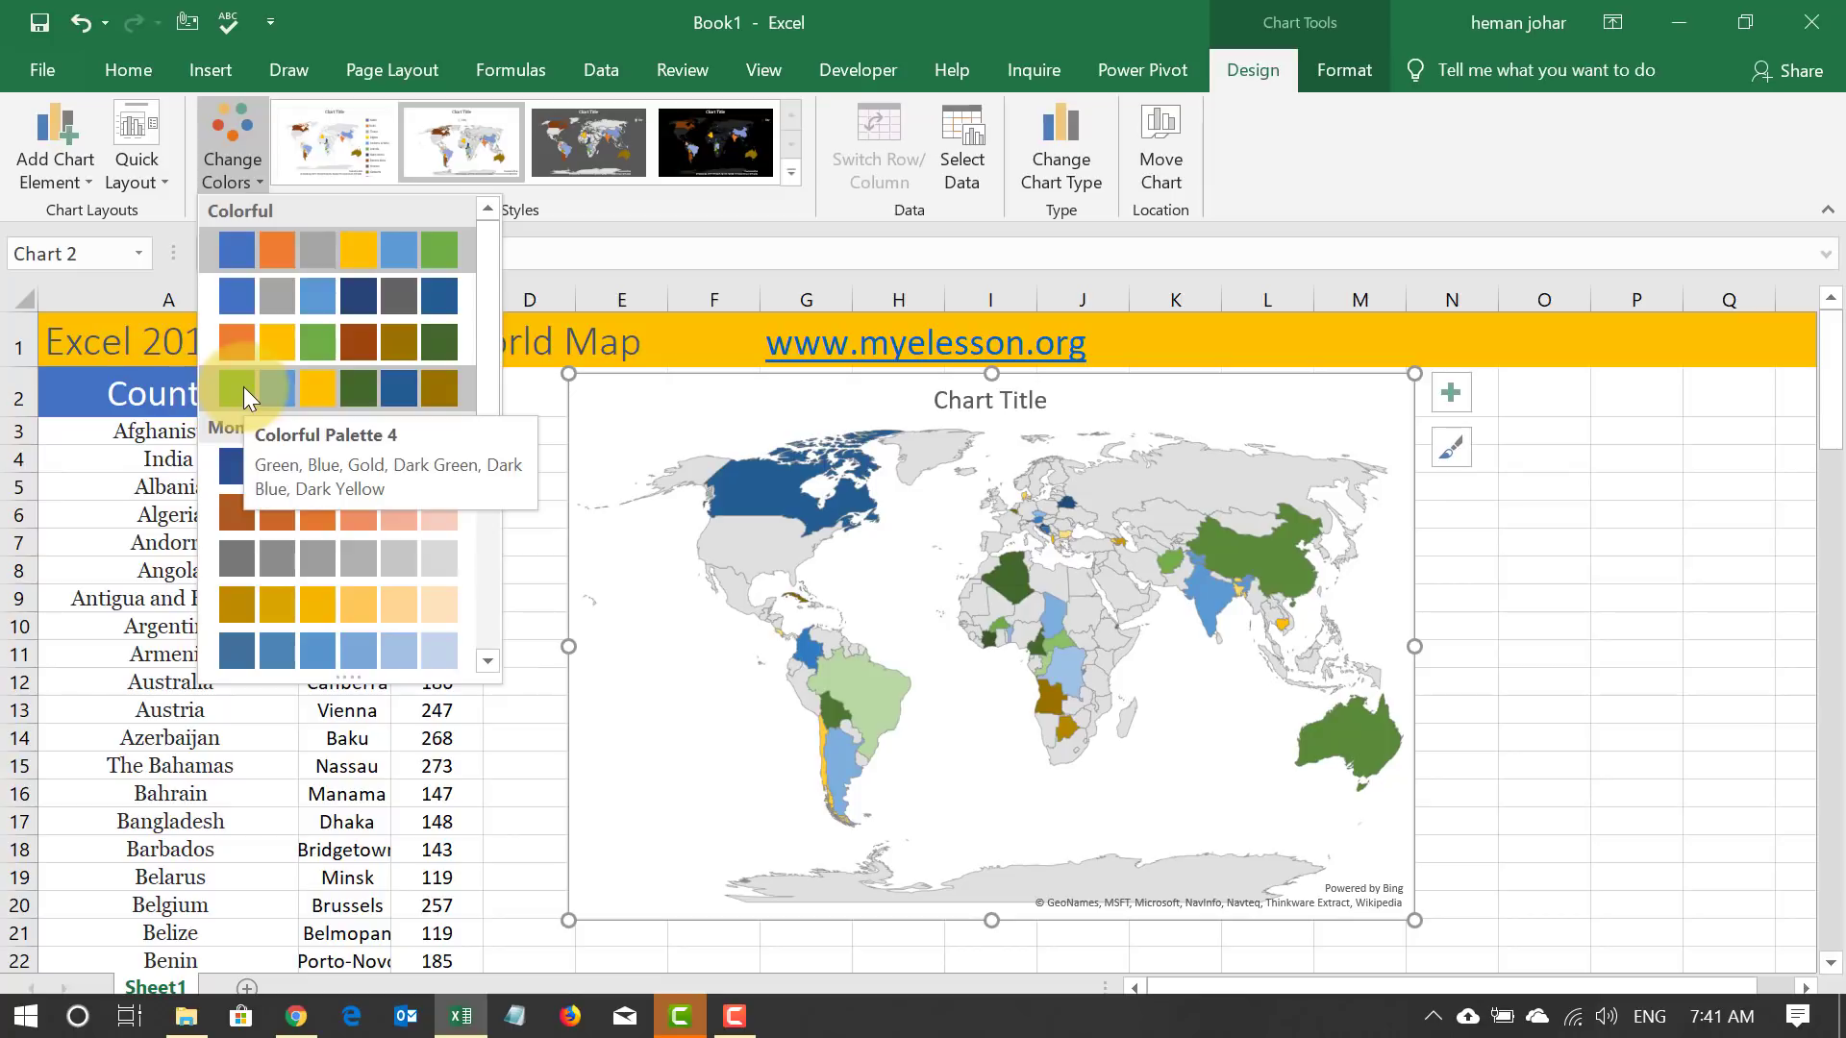
pyautogui.click(245, 387)
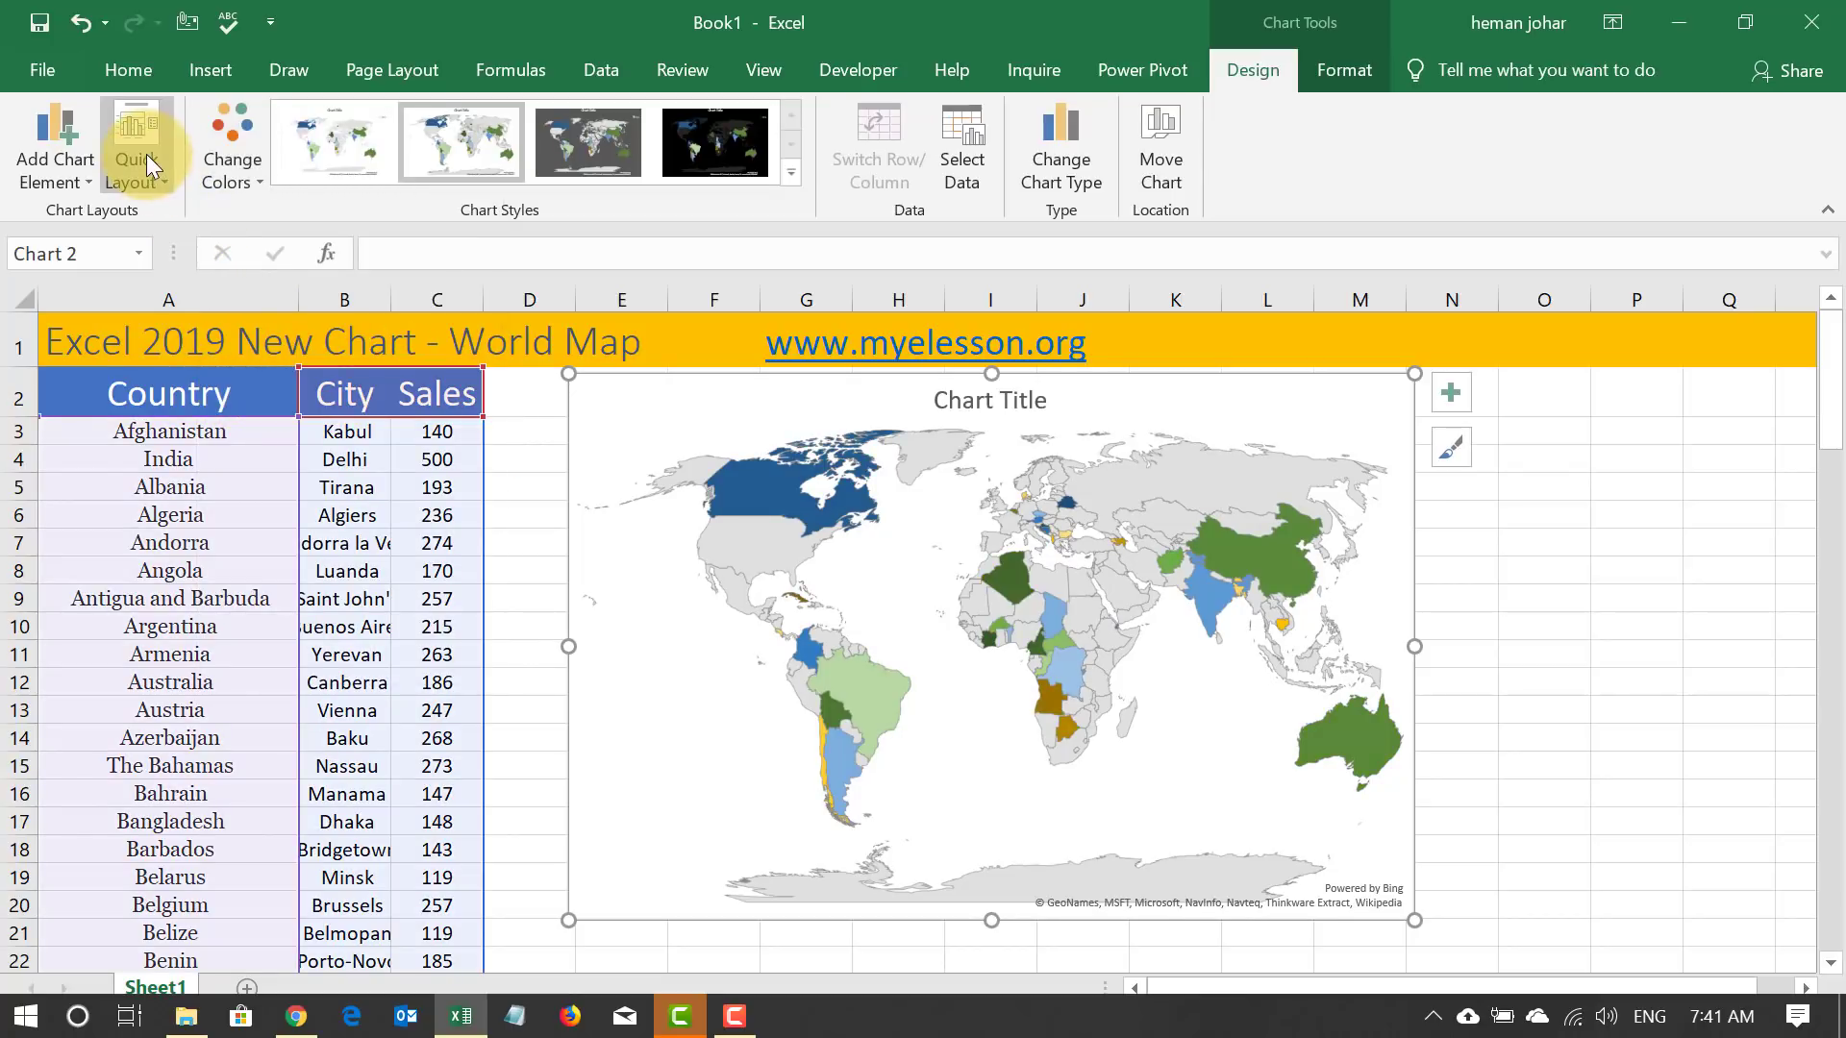
pyautogui.click(165, 186)
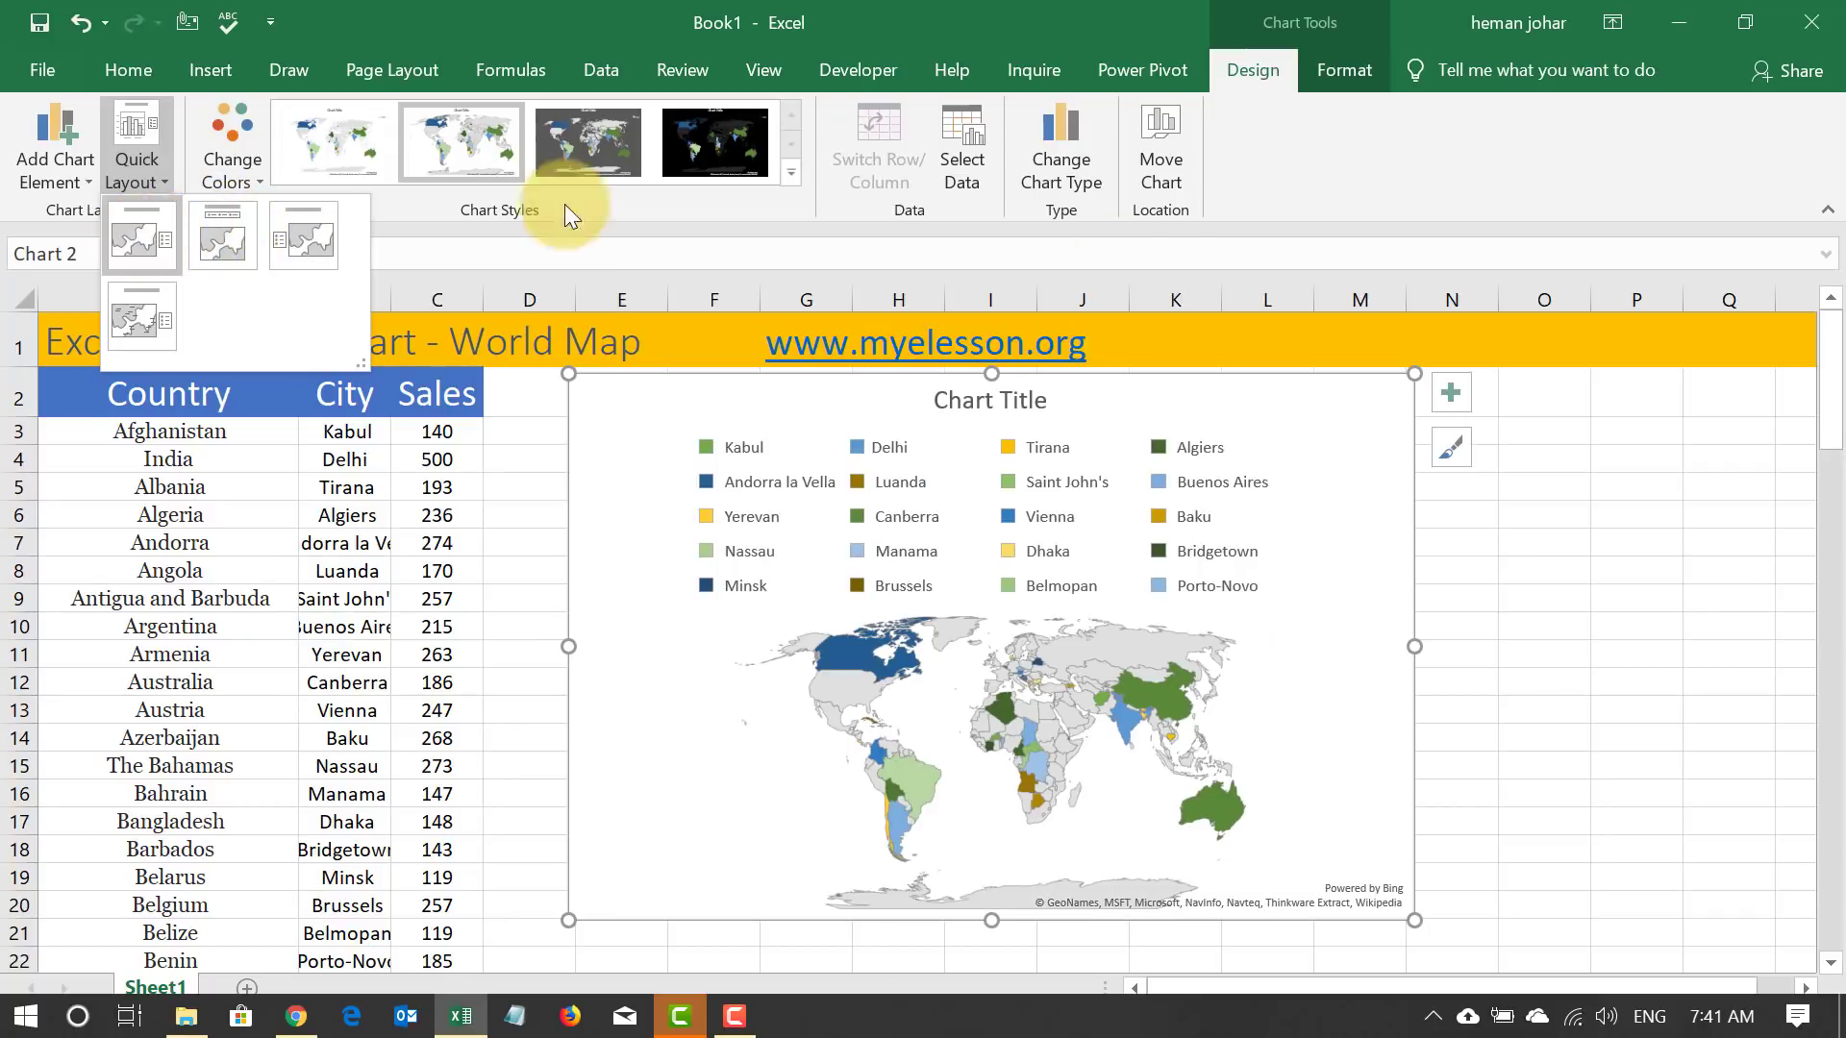
pyautogui.press('Escape')
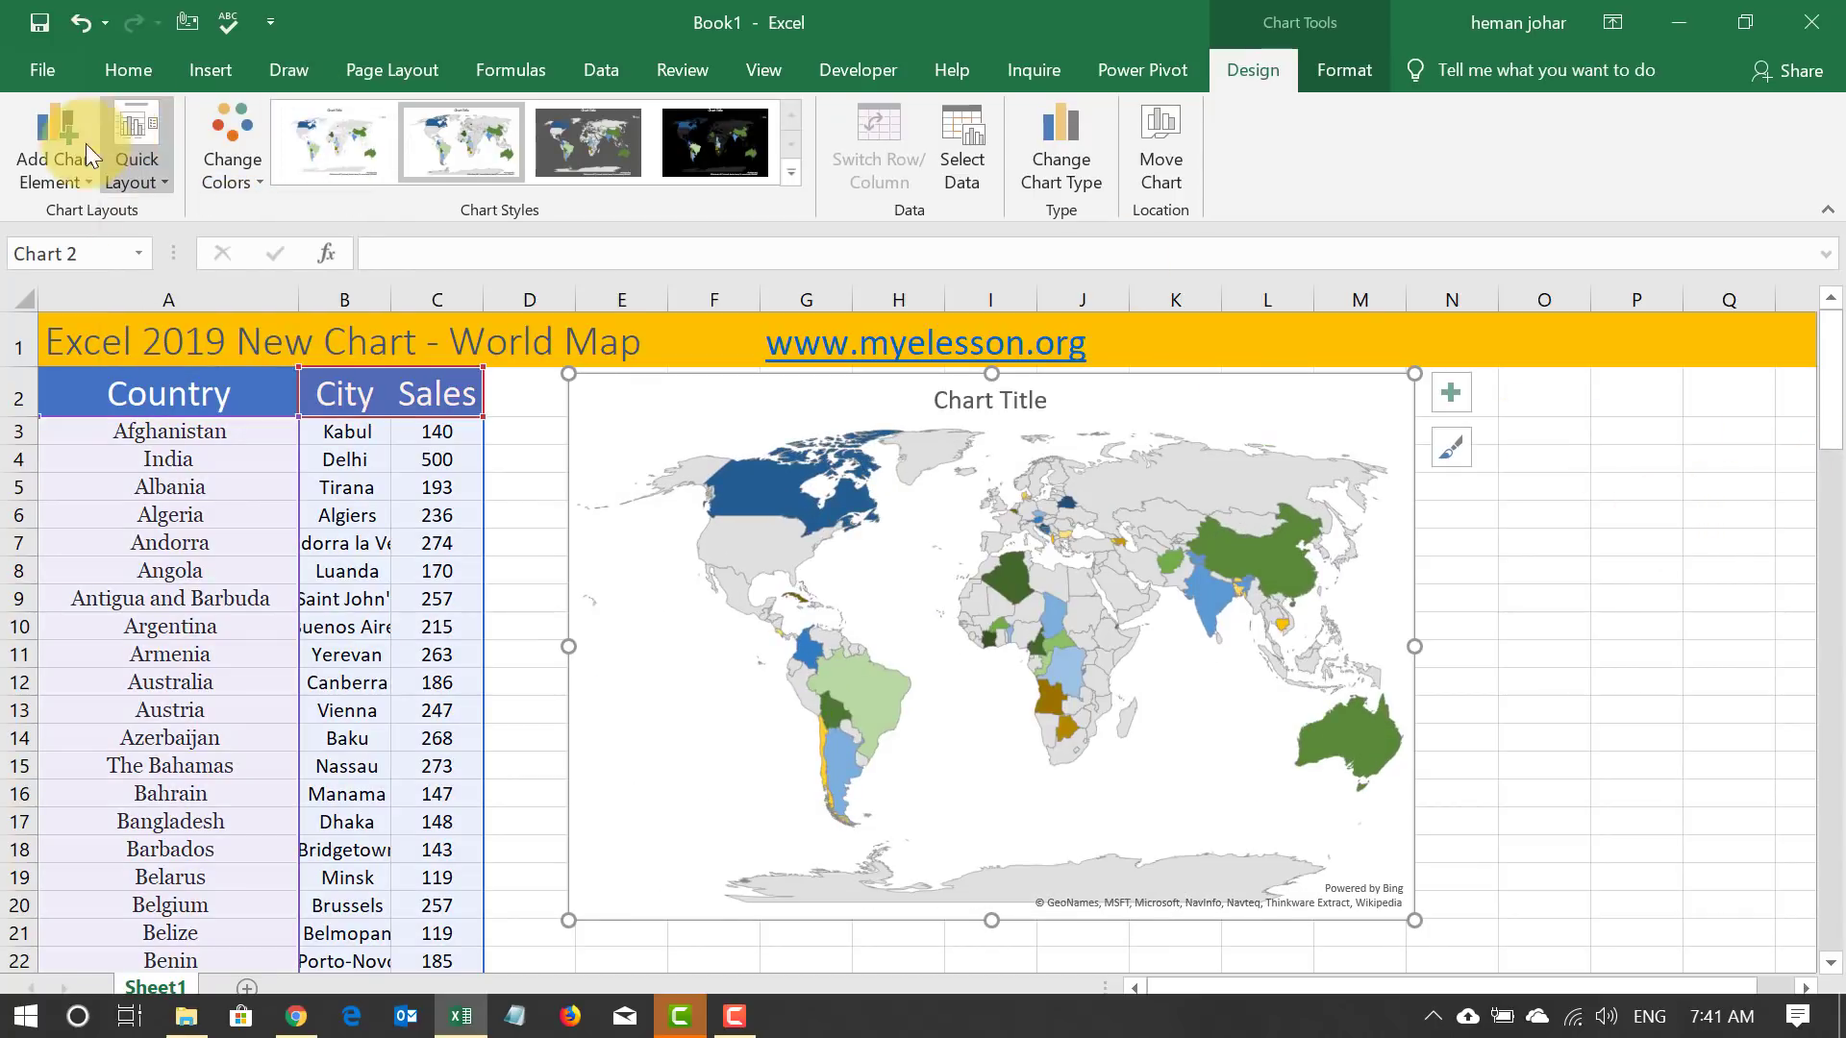
# Set the map chart's title to None.
pyautogui.click(83, 180)
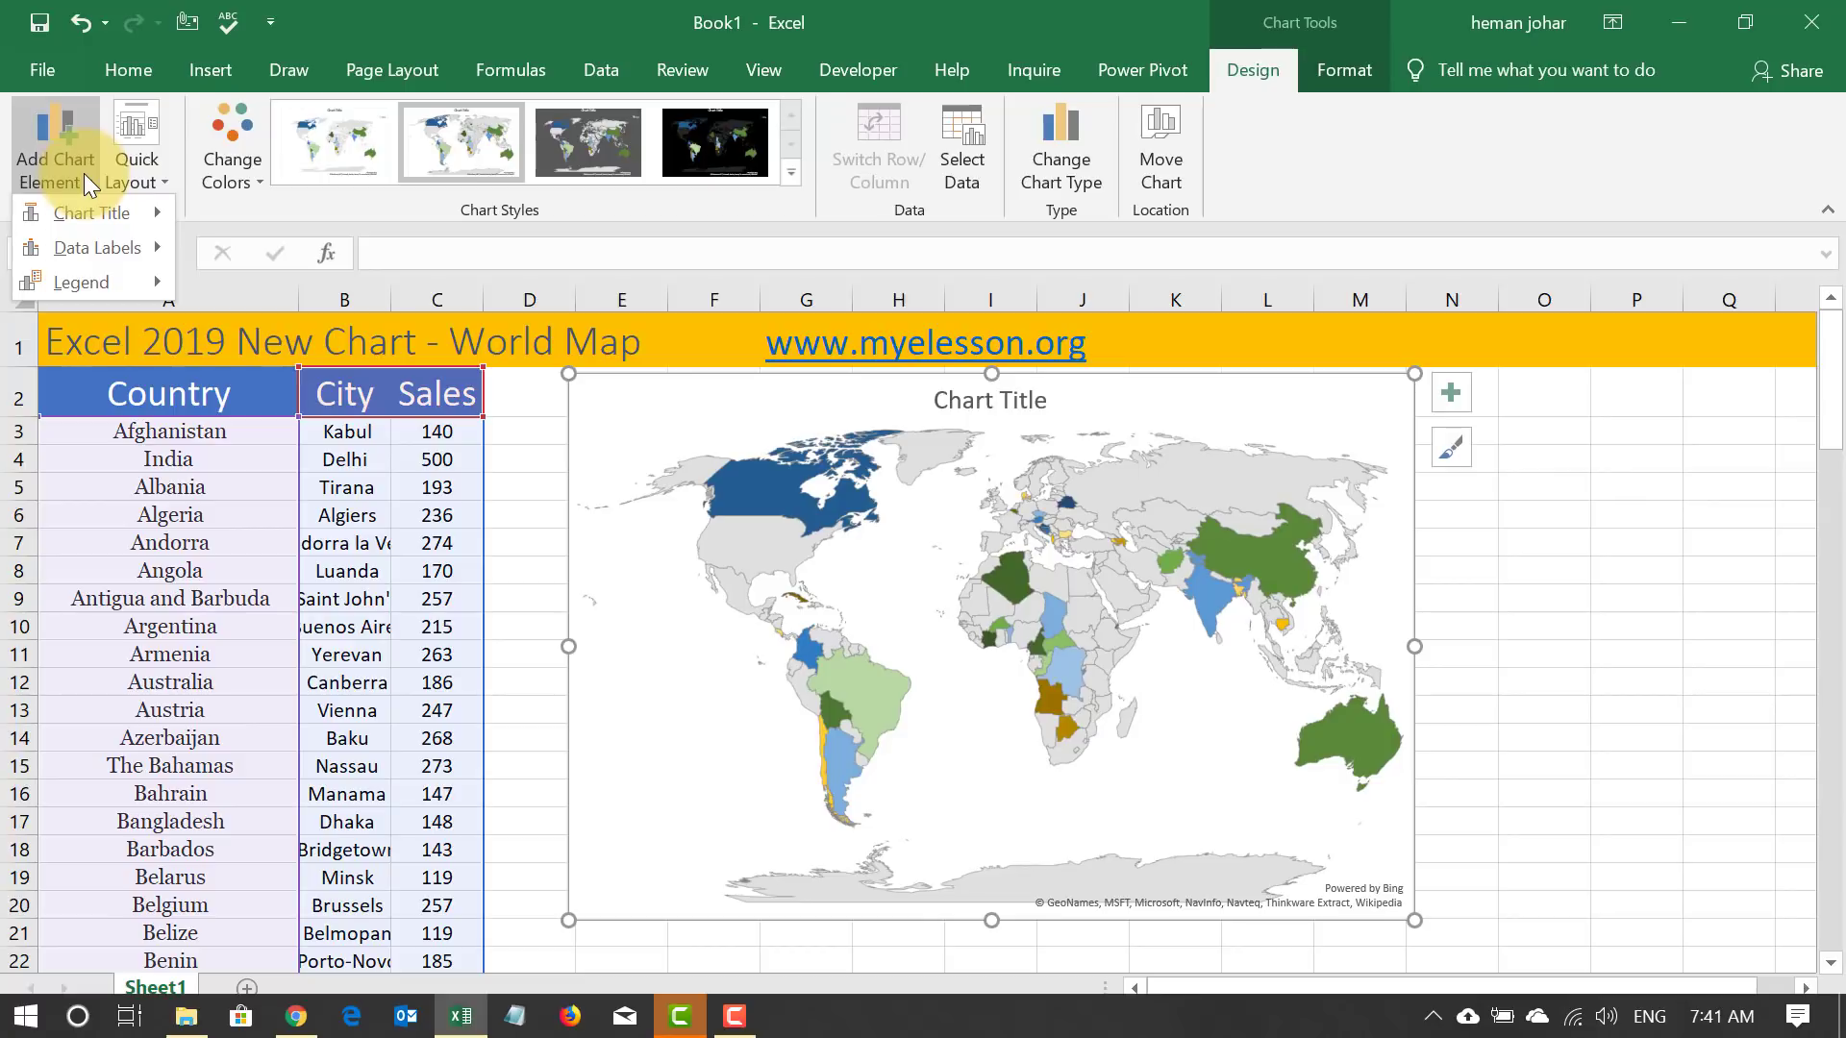
pyautogui.moveTo(85, 209)
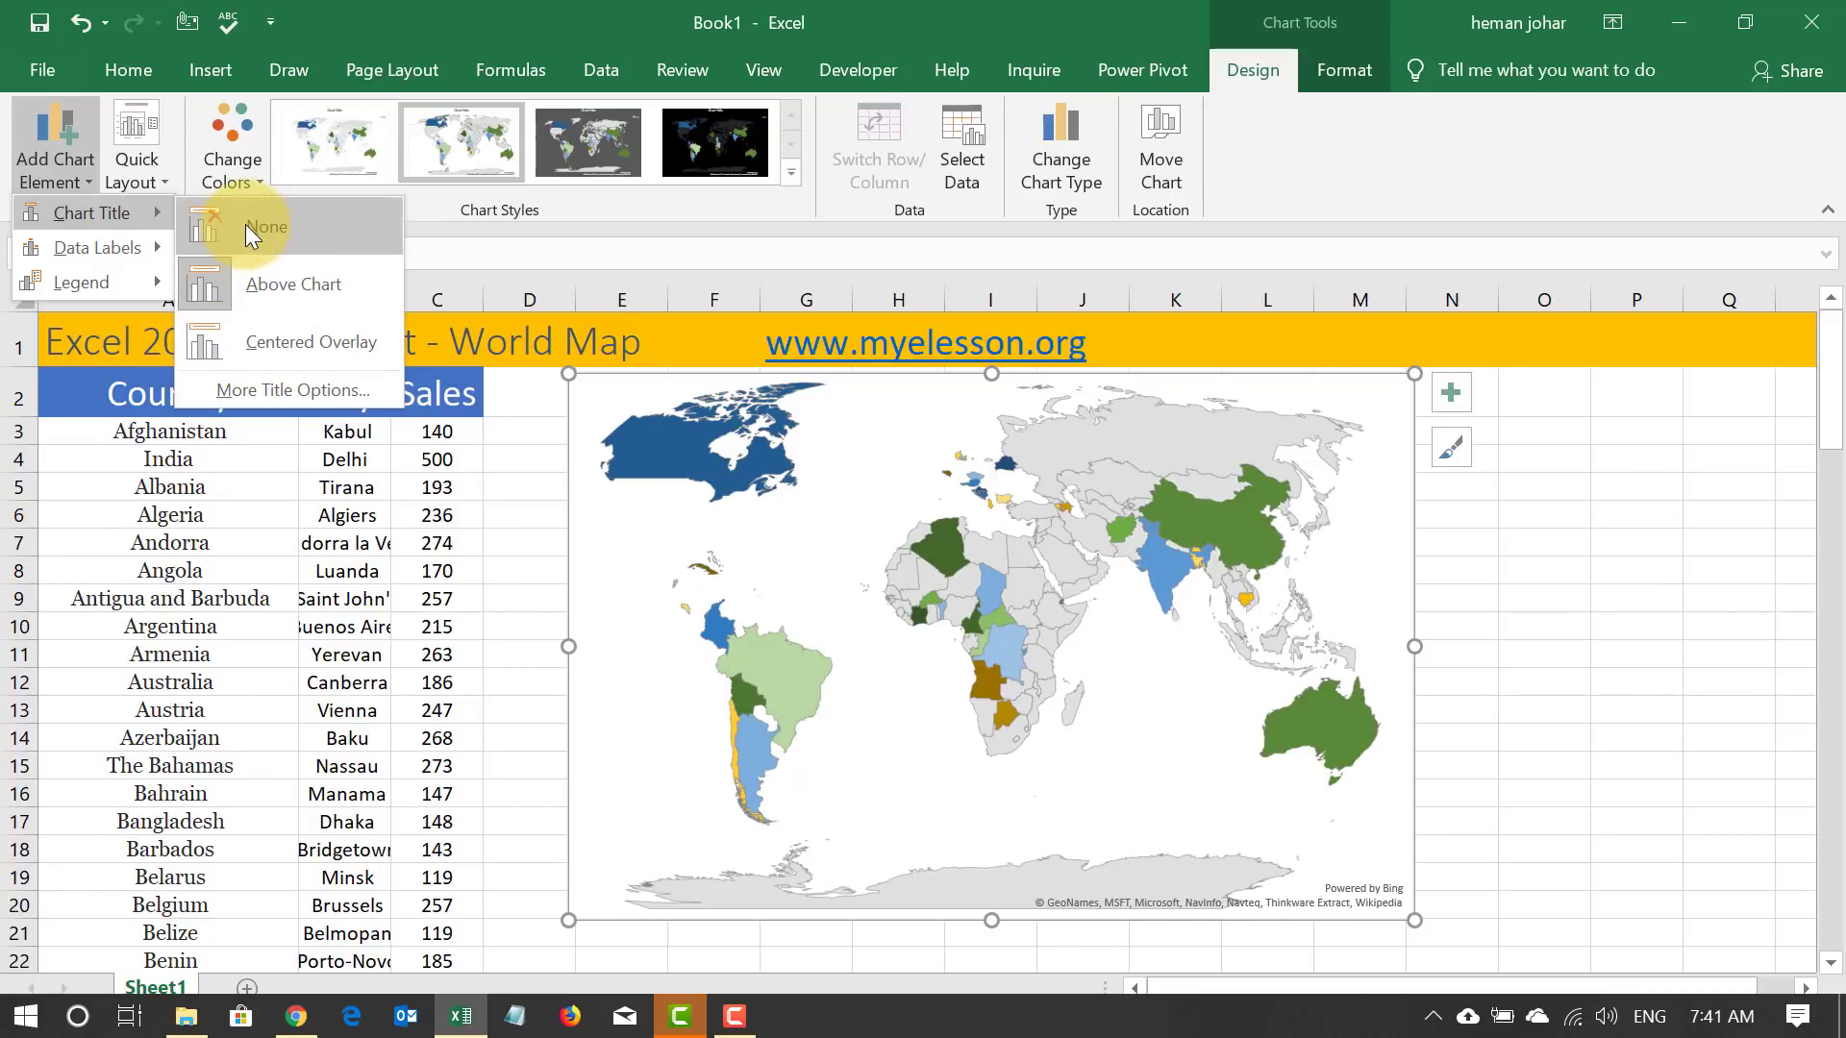
pyautogui.click(245, 226)
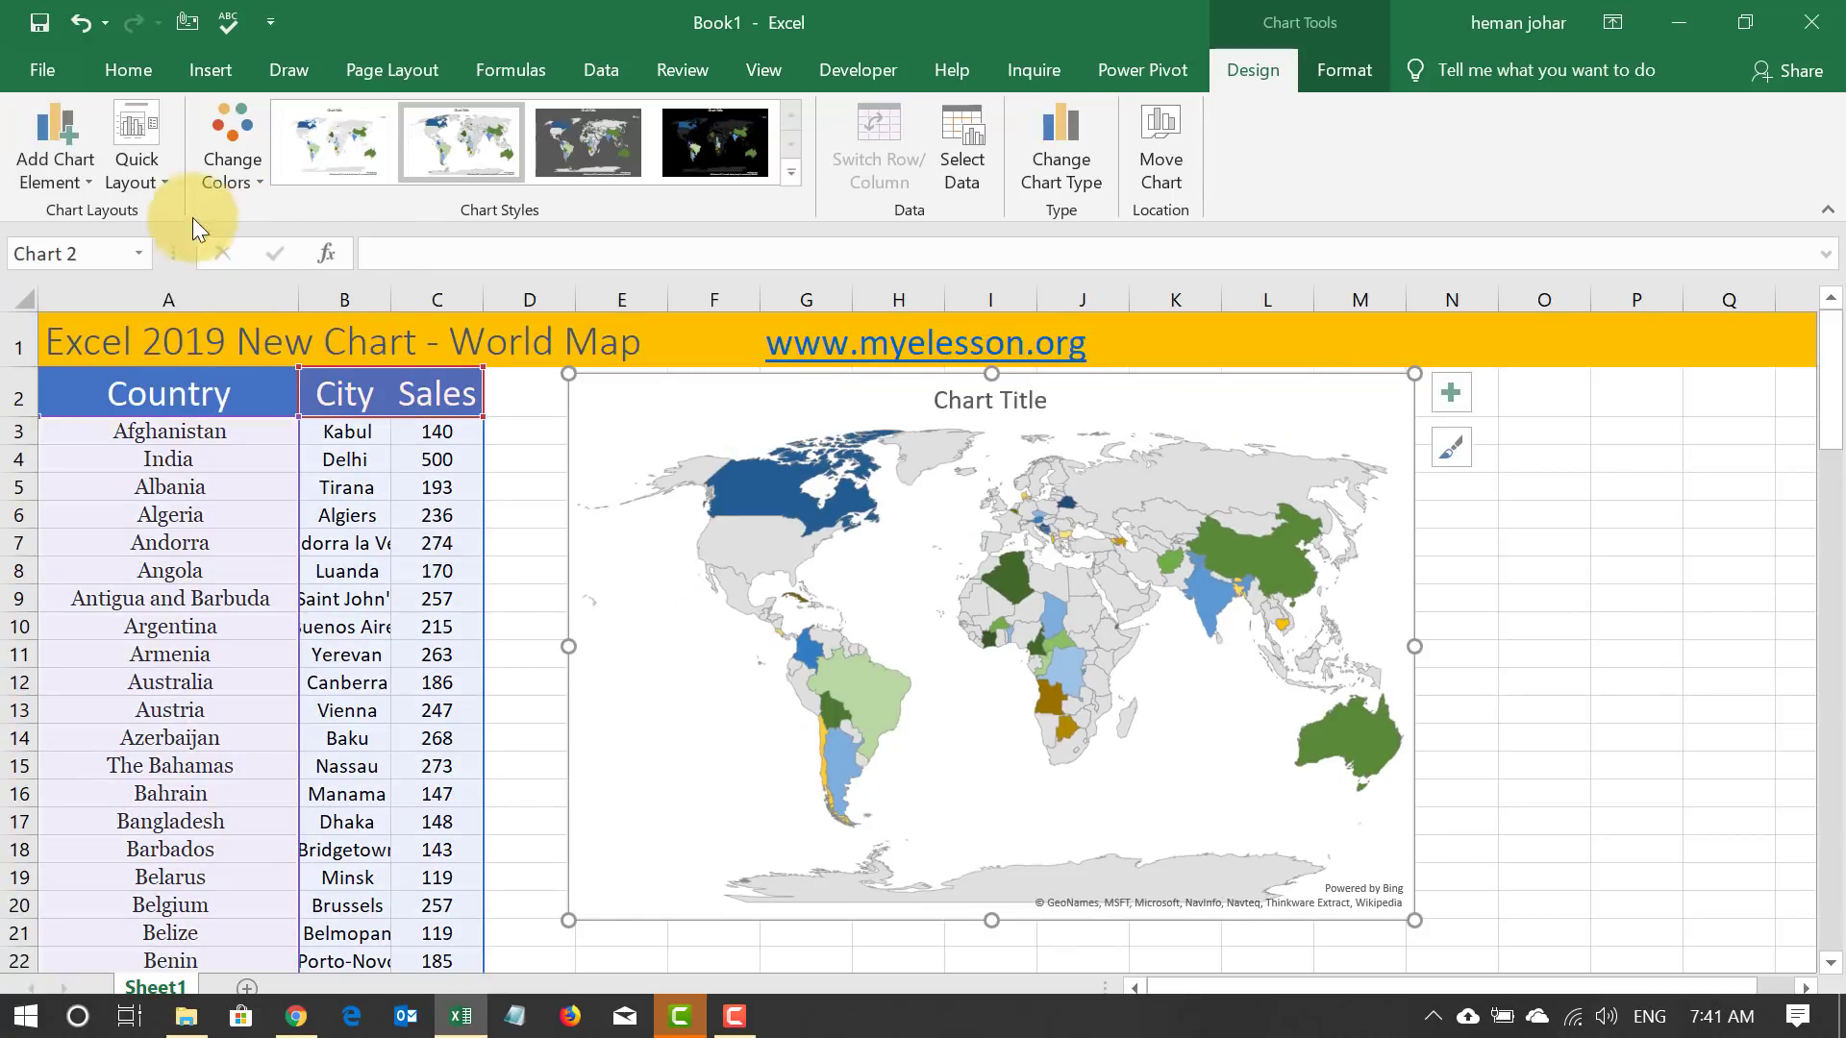
# Show city data labels on the map, leaving the legend options unchanged.
pyautogui.click(78, 185)
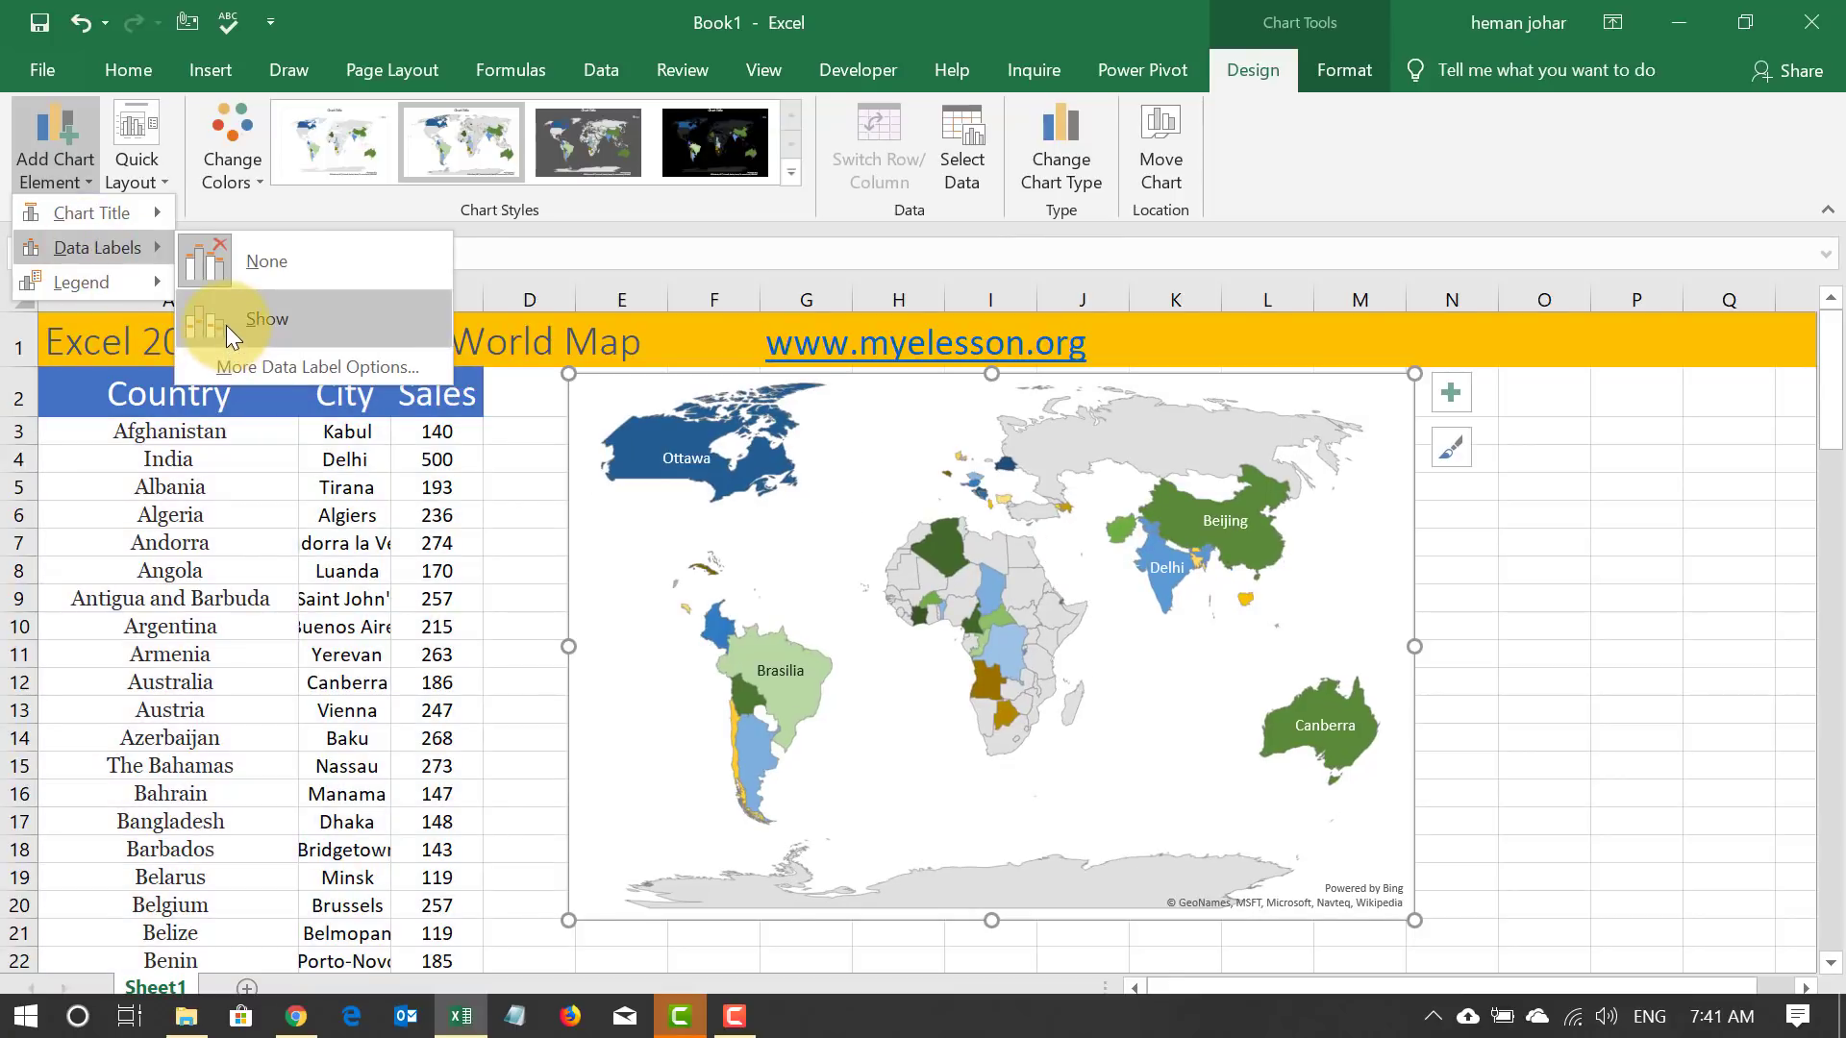
pyautogui.click(227, 325)
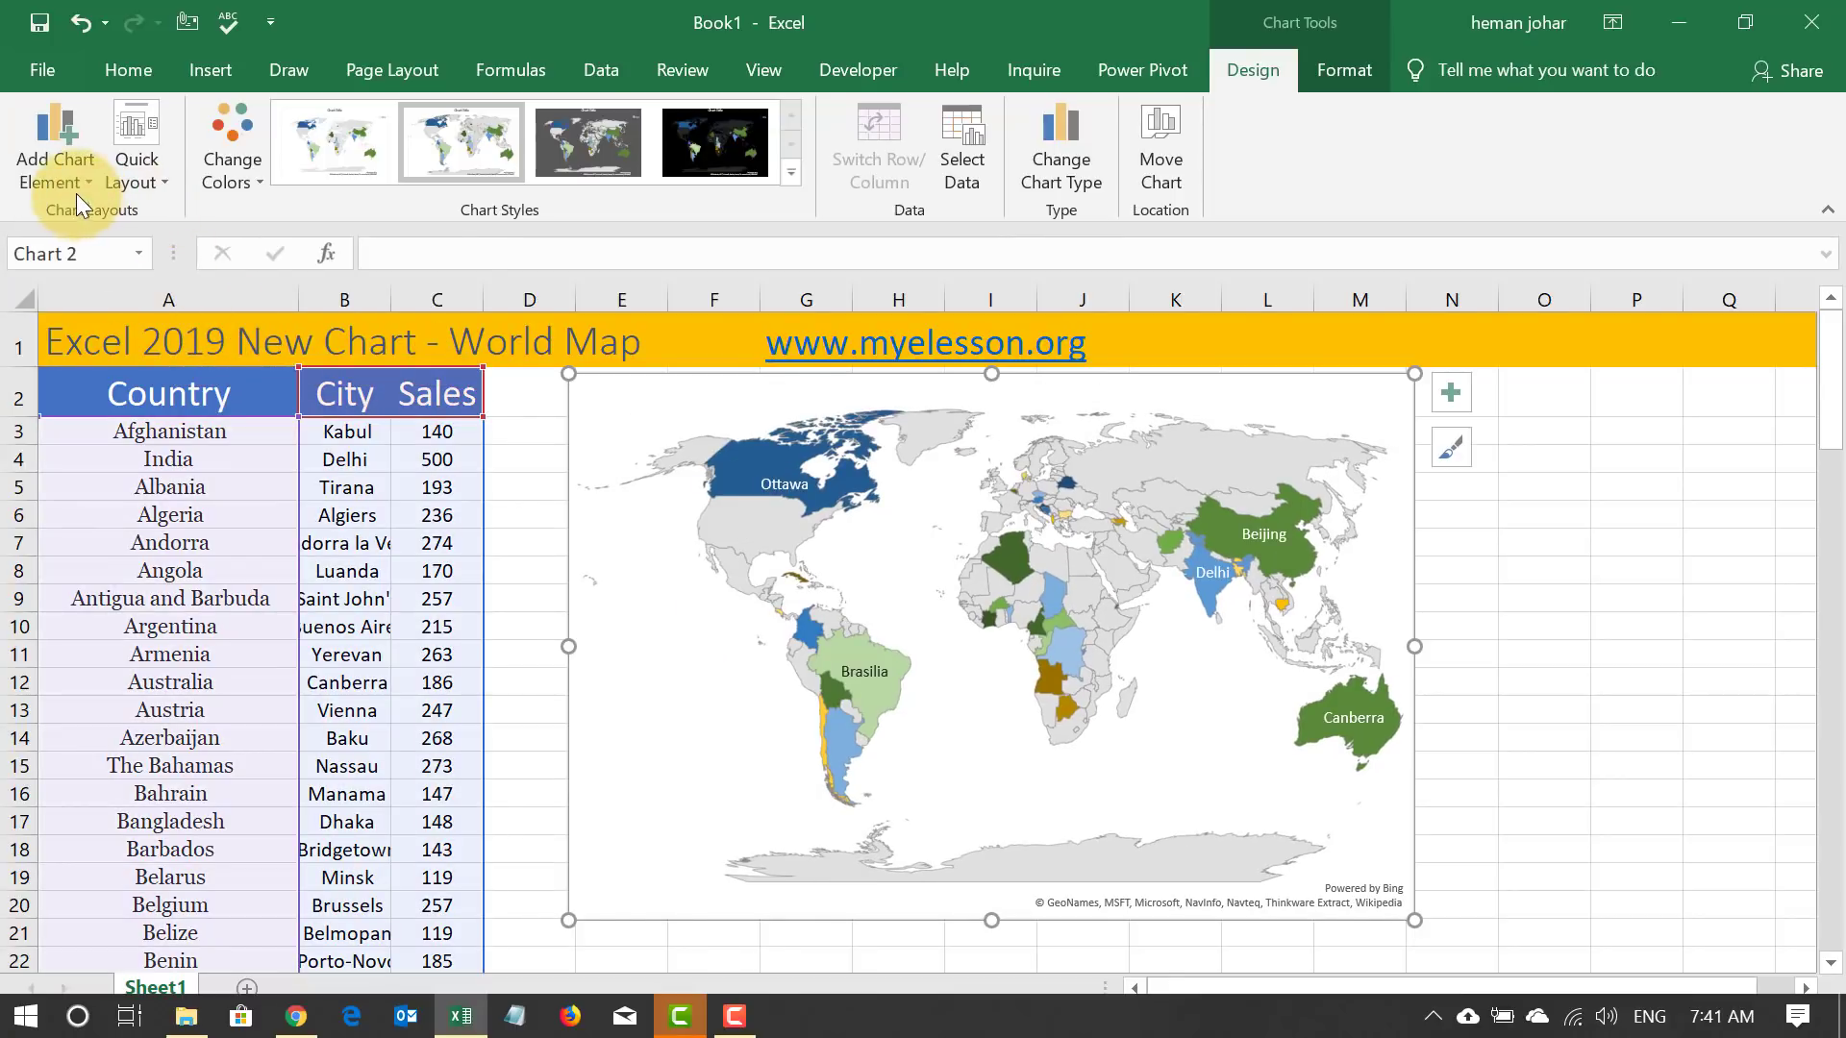
pyautogui.click(79, 184)
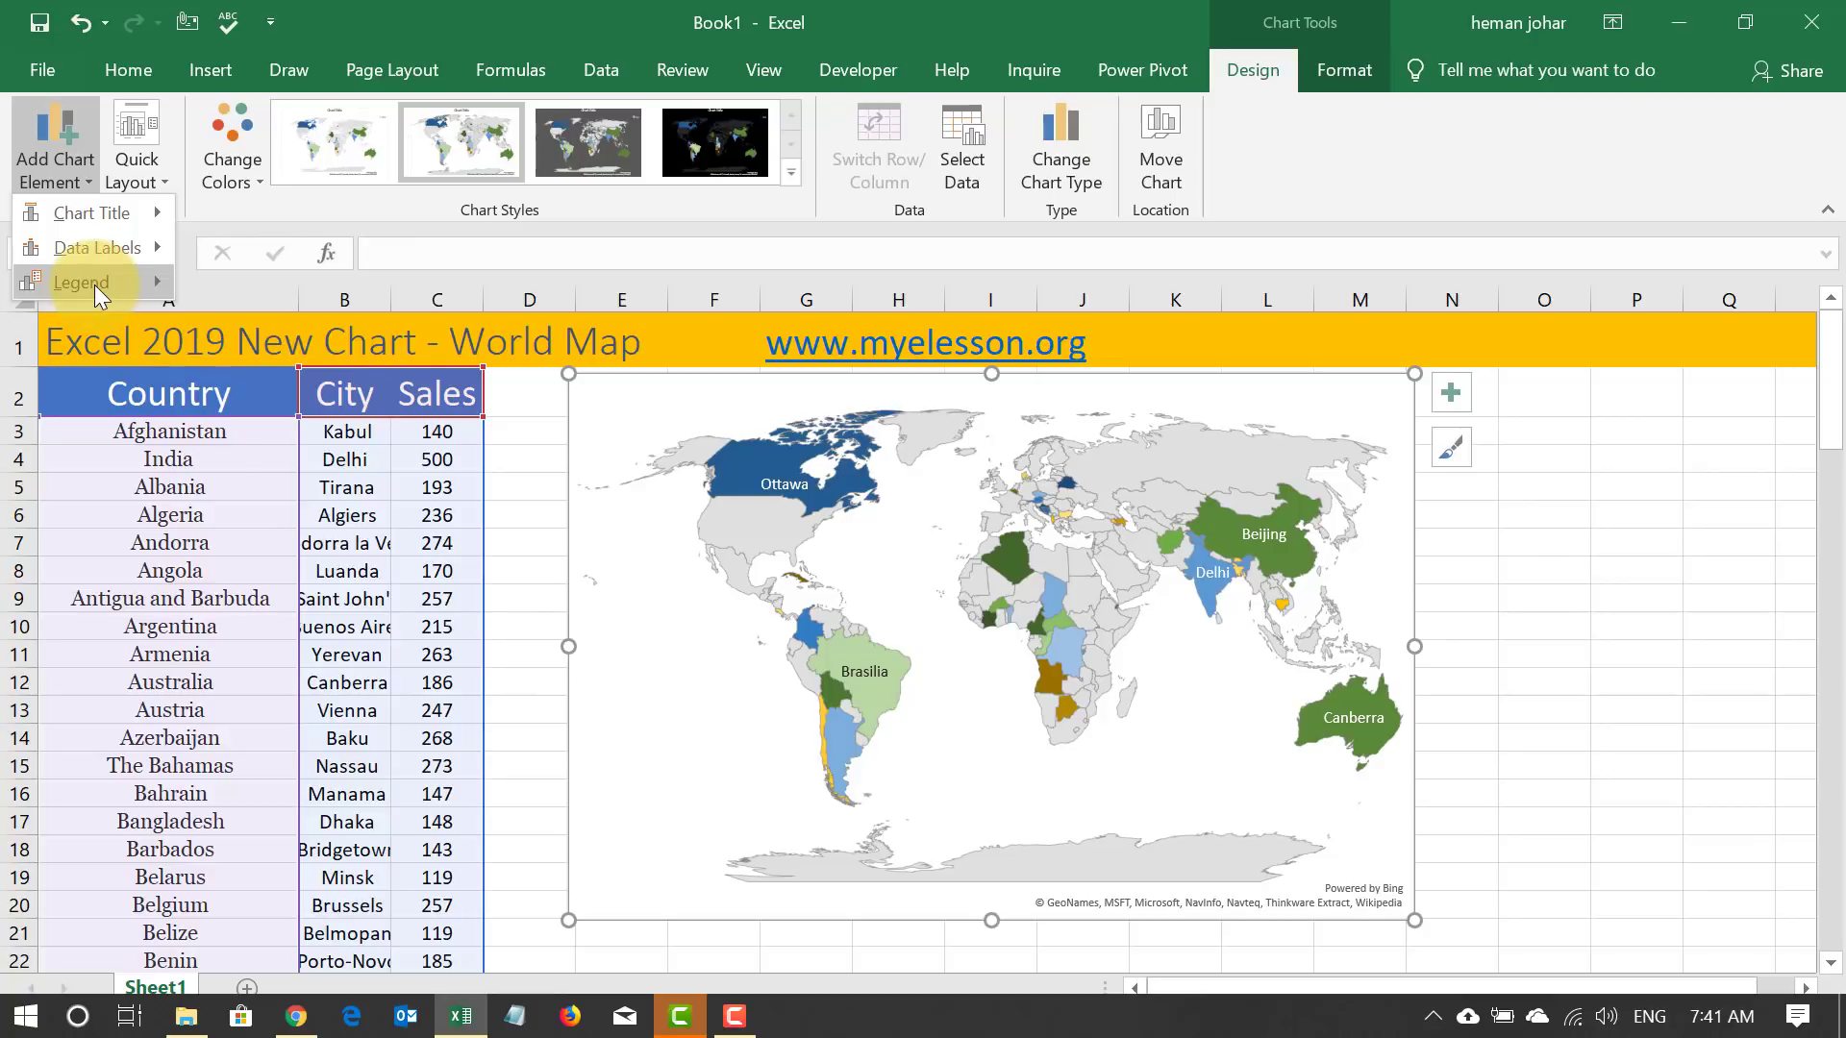
pyautogui.moveTo(95, 285)
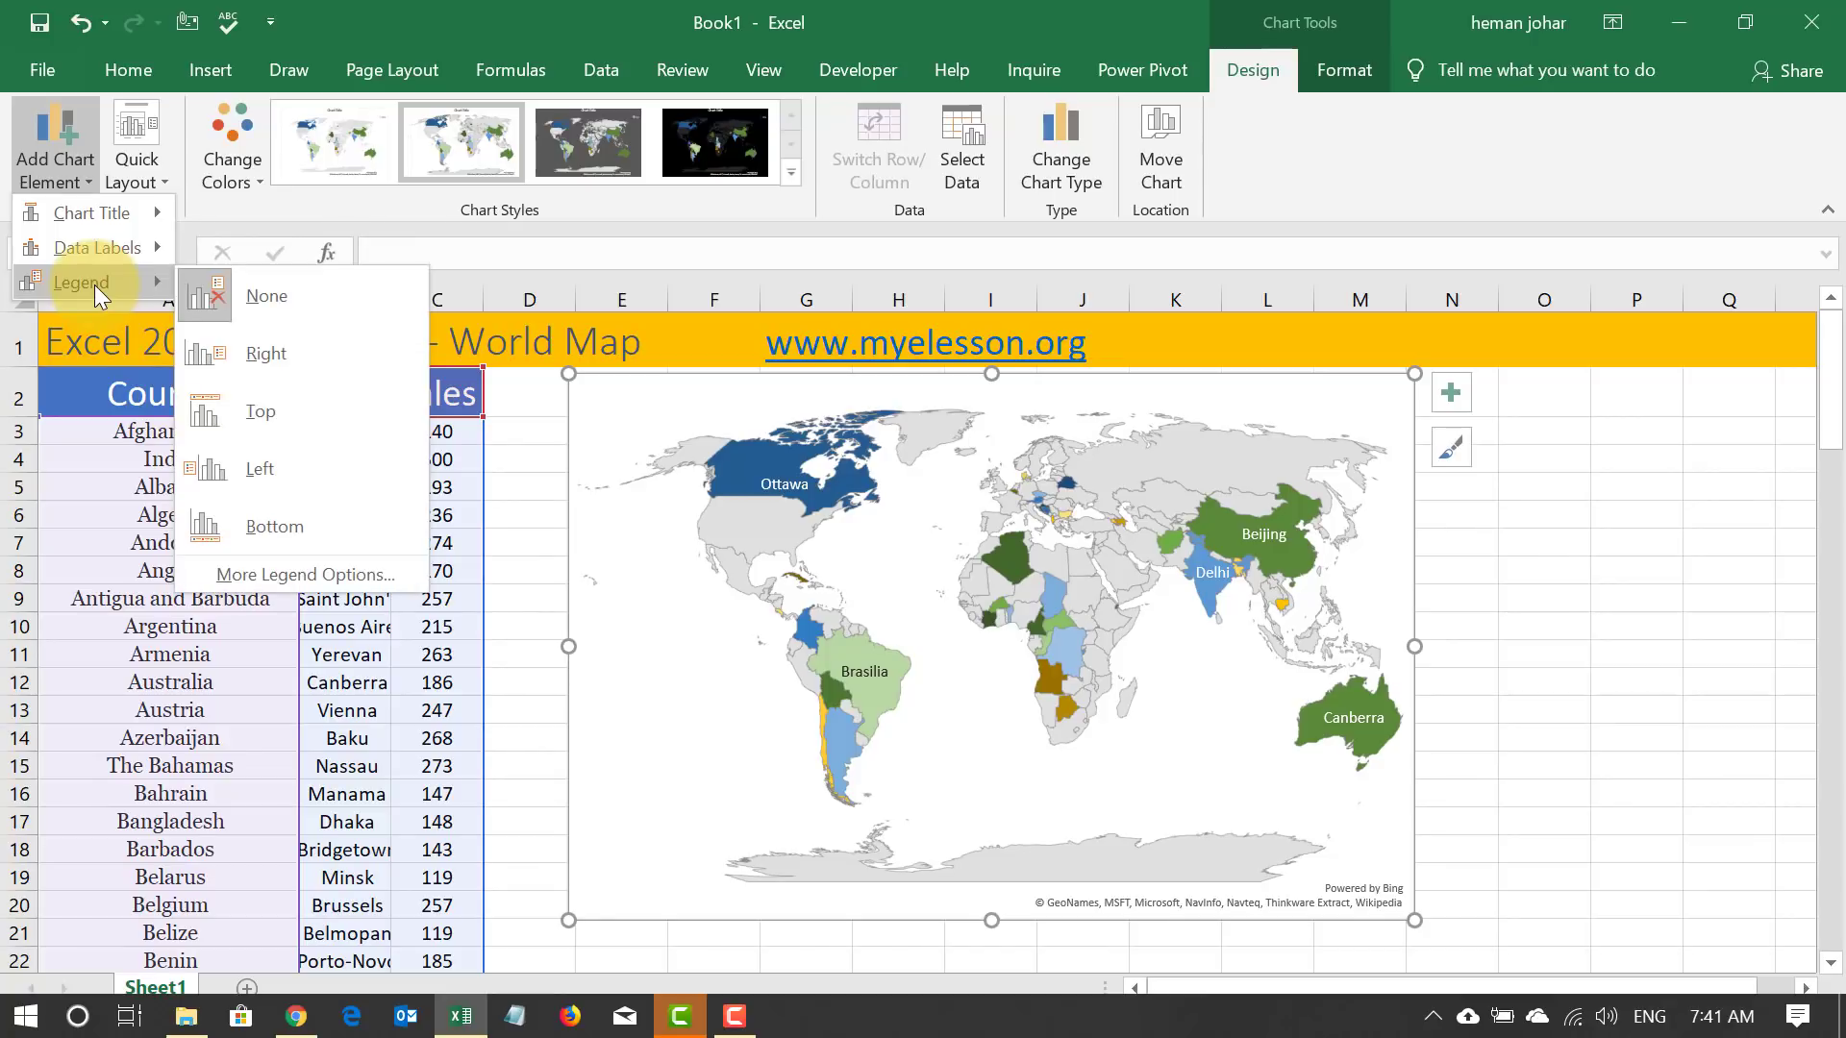
pyautogui.click(1692, 584)
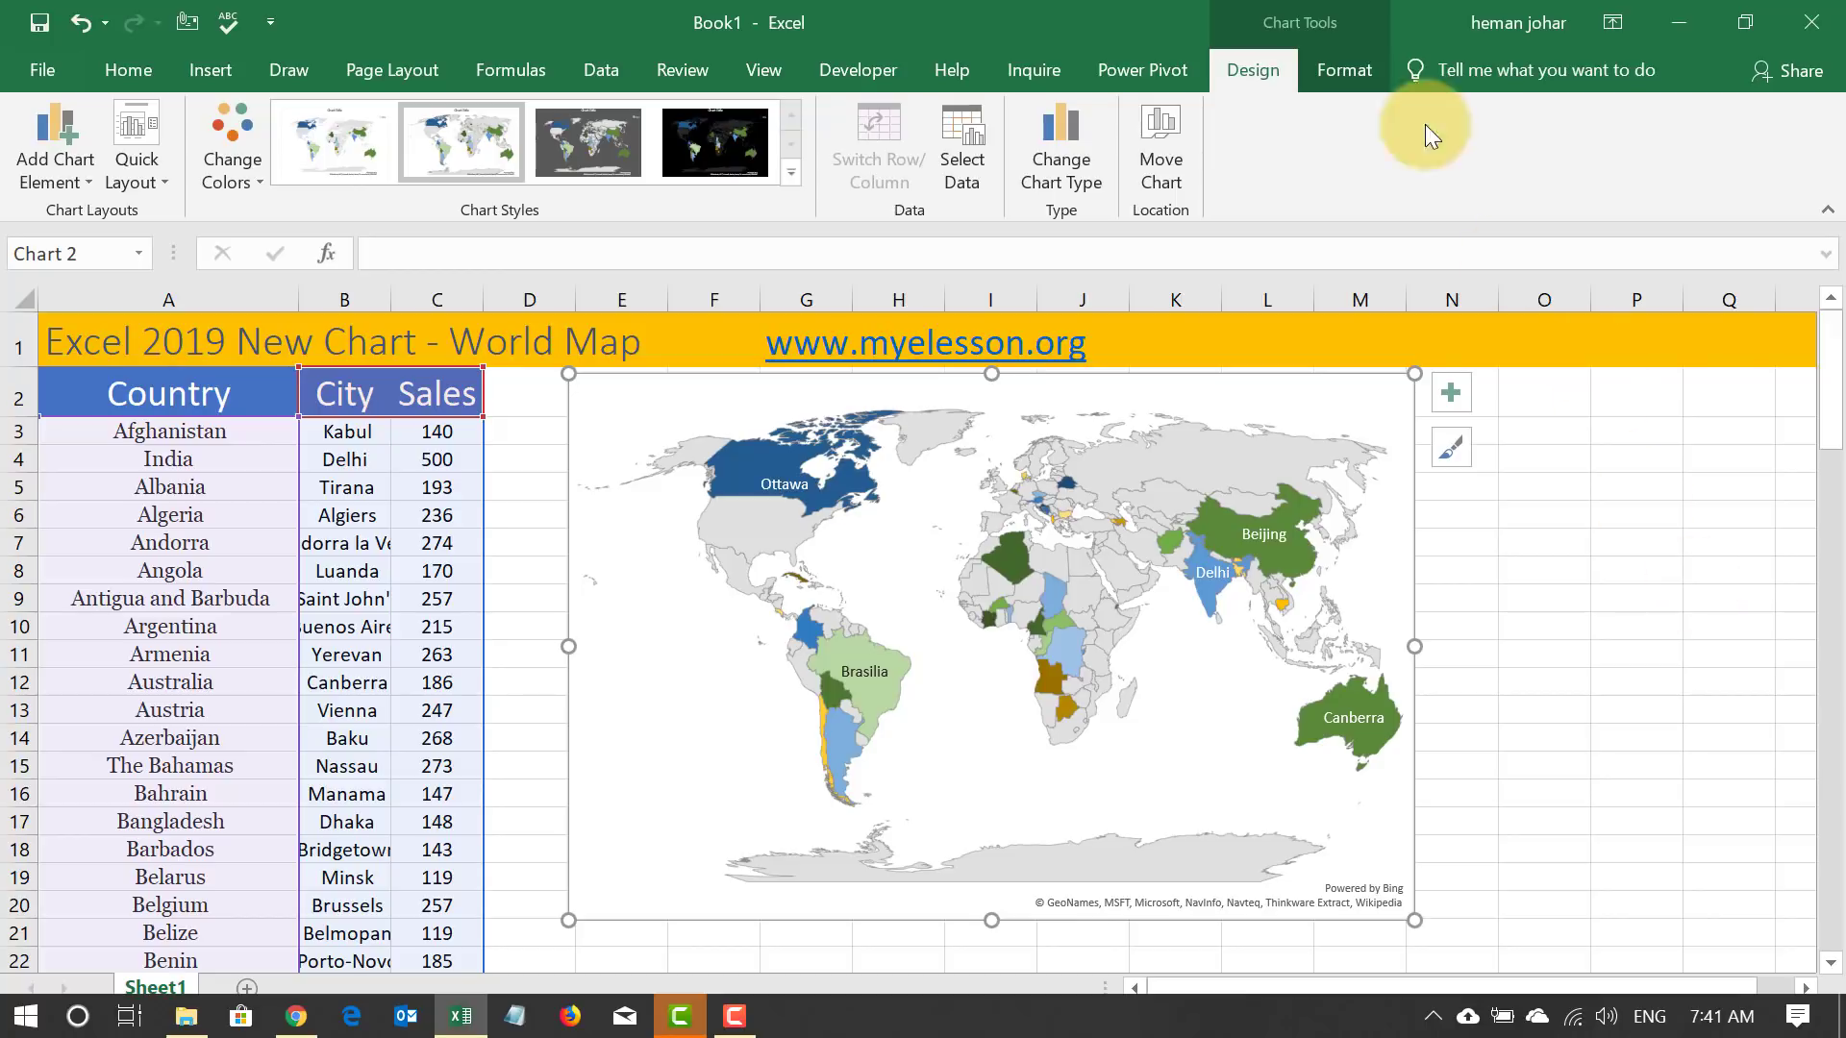
# Switch to the Chart Tools Format tab for the map chart.
pyautogui.click(1332, 77)
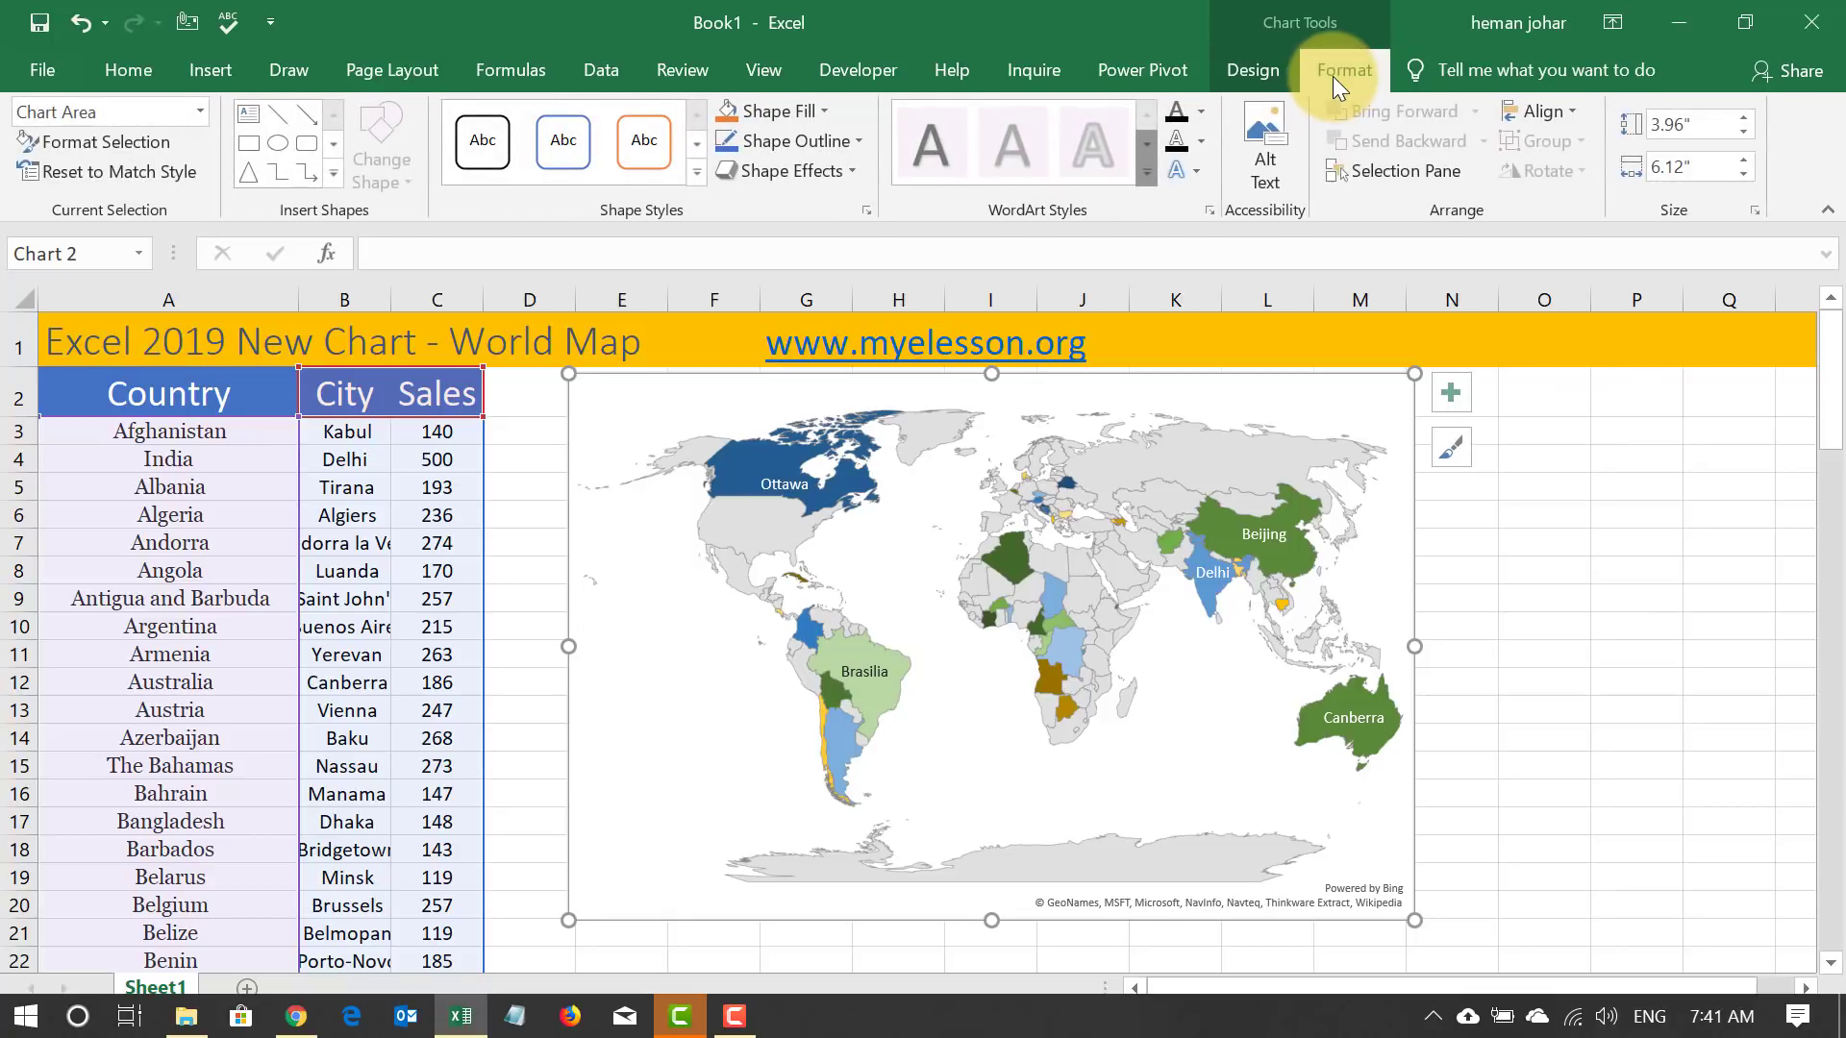